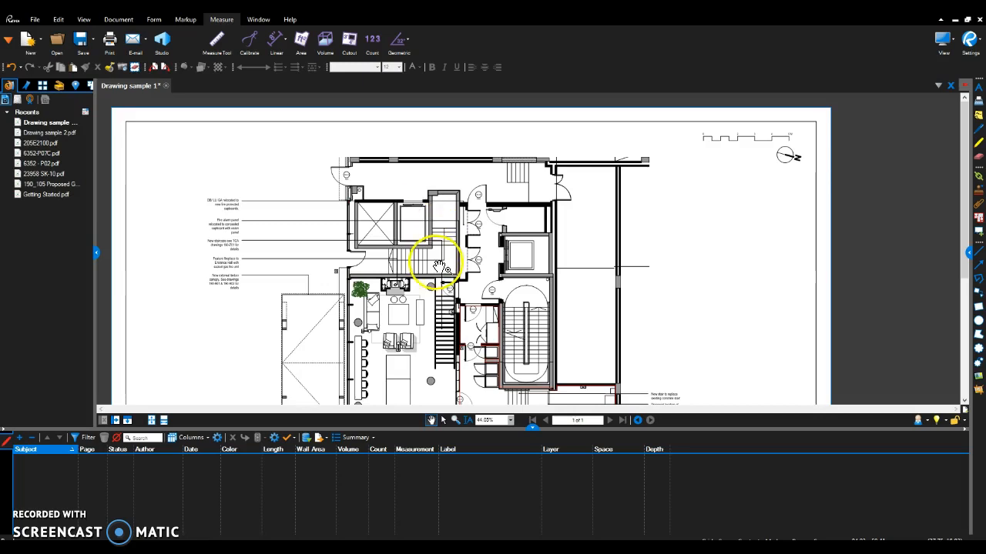
pyautogui.scroll(-2, 439, 267)
pyautogui.scroll(1, 450, 269)
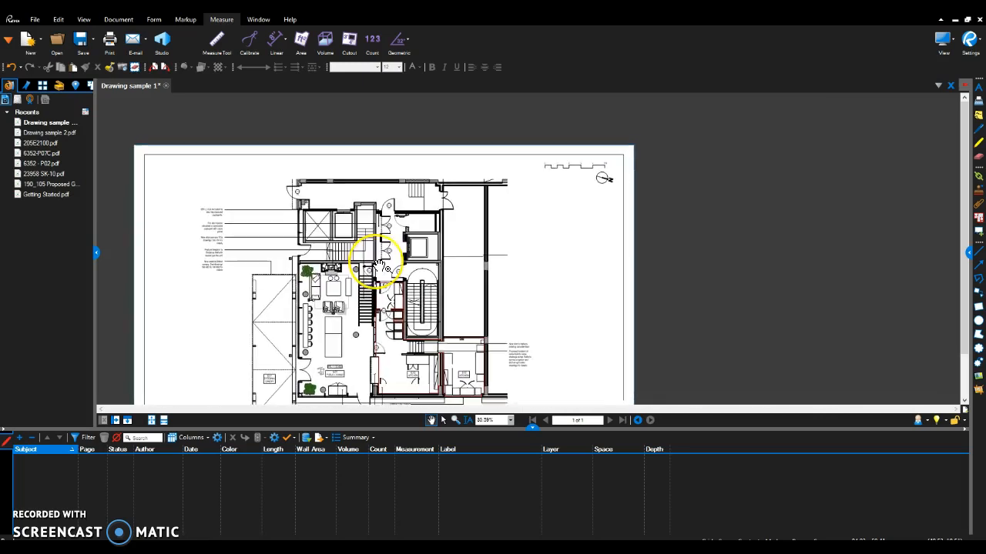
pyautogui.scroll(2, 383, 266)
pyautogui.scroll(-1, 382, 266)
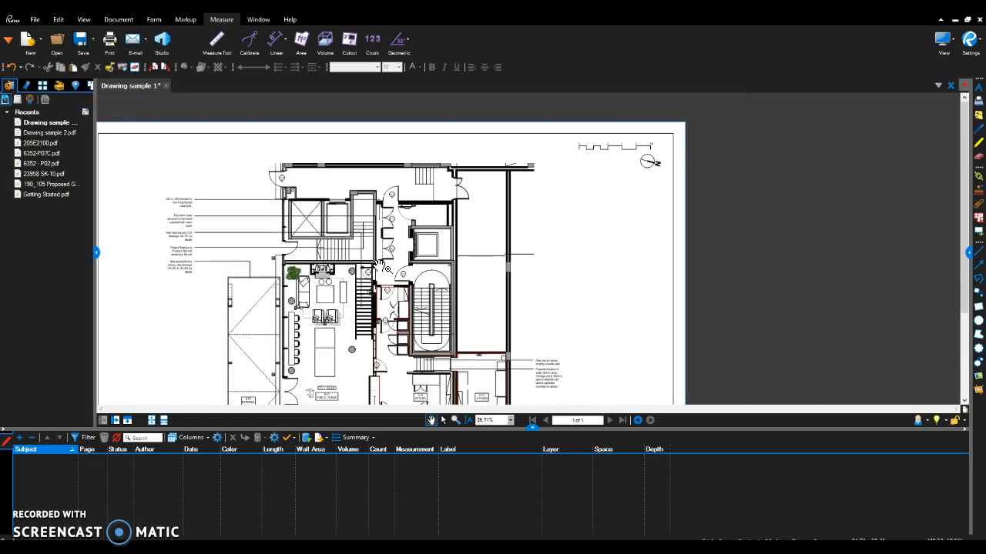
pyautogui.scroll(-1, 368, 272)
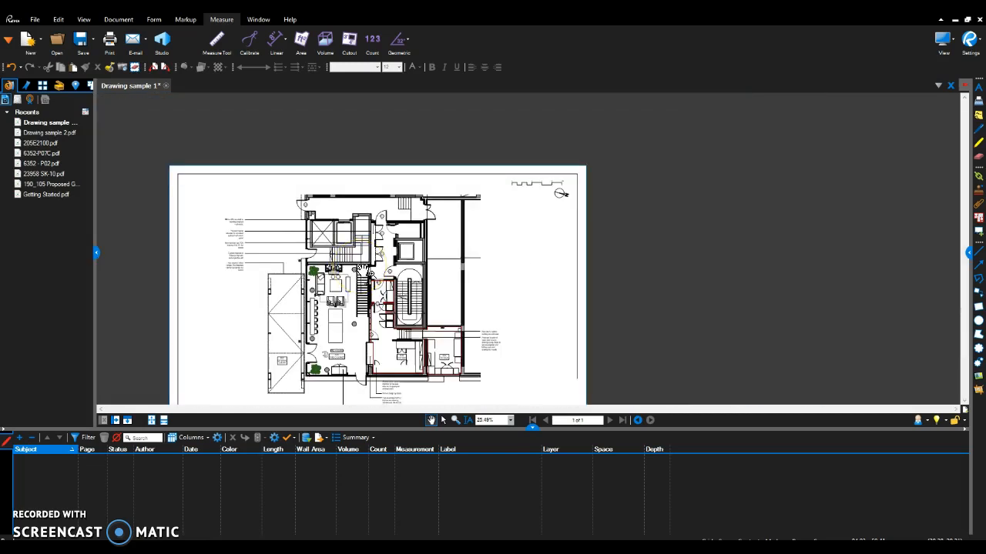
pyautogui.scroll(-1, 369, 273)
pyautogui.scroll(2, 352, 232)
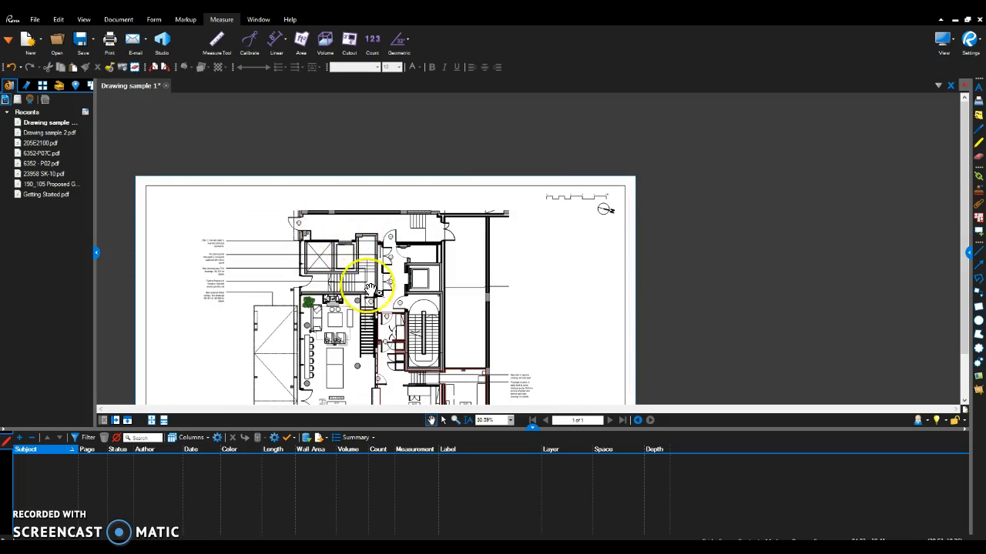
pyautogui.scroll(-1, 369, 291)
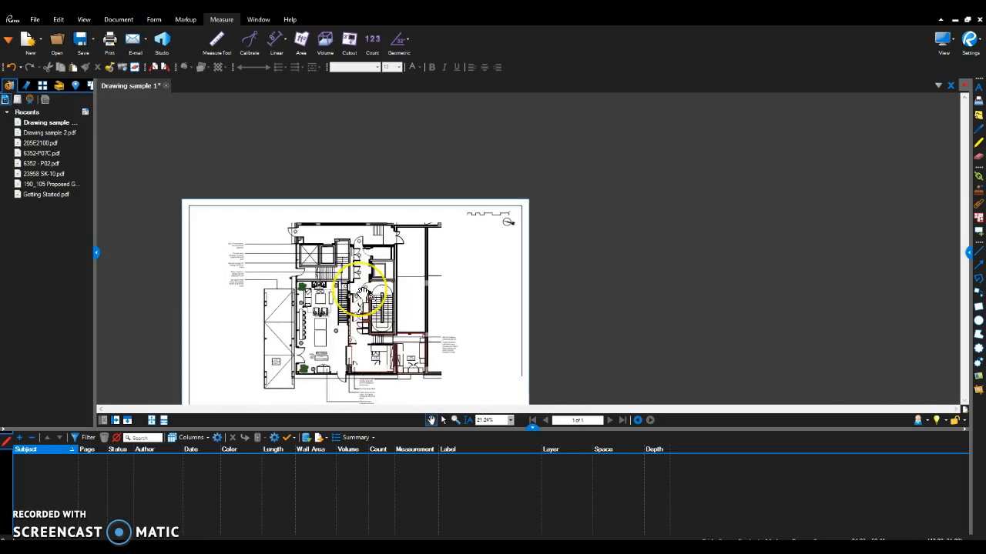
pyautogui.scroll(1, 368, 294)
pyautogui.moveTo(392, 239); pyautogui.dragTo(364, 287)
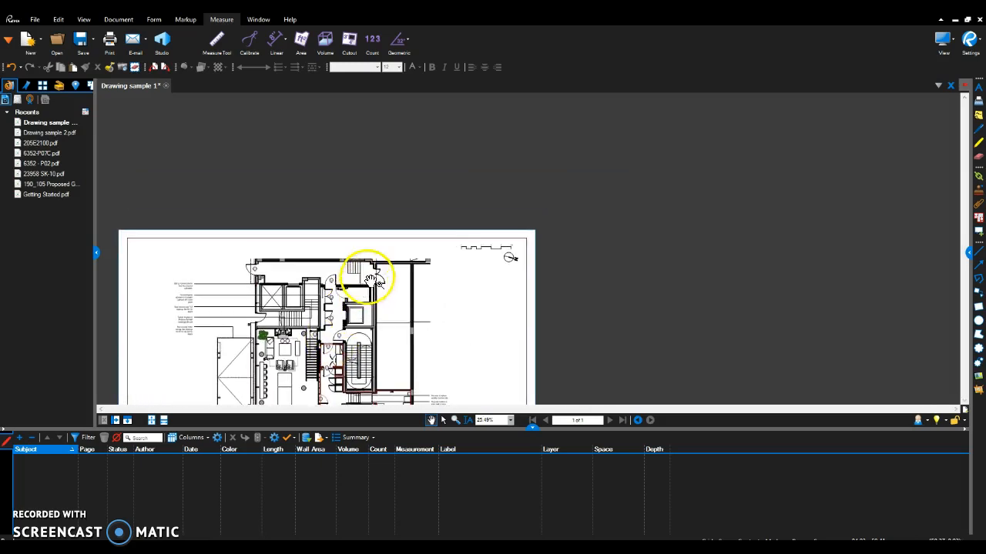
pyautogui.moveTo(284, 300); pyautogui.dragTo(301, 278)
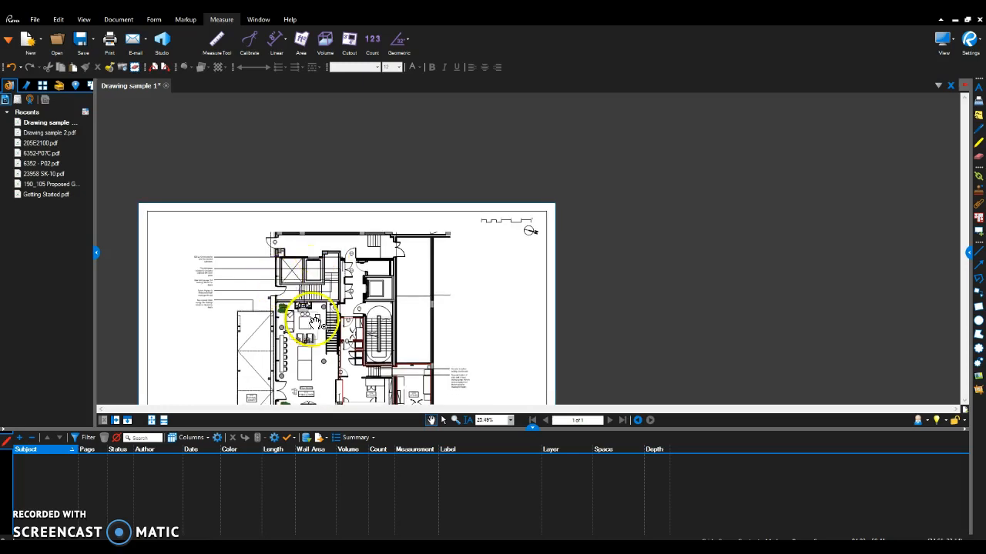
pyautogui.moveTo(327, 322); pyautogui.dragTo(337, 287)
pyautogui.scroll(3, 289, 237)
pyautogui.scroll(-1, 278, 226)
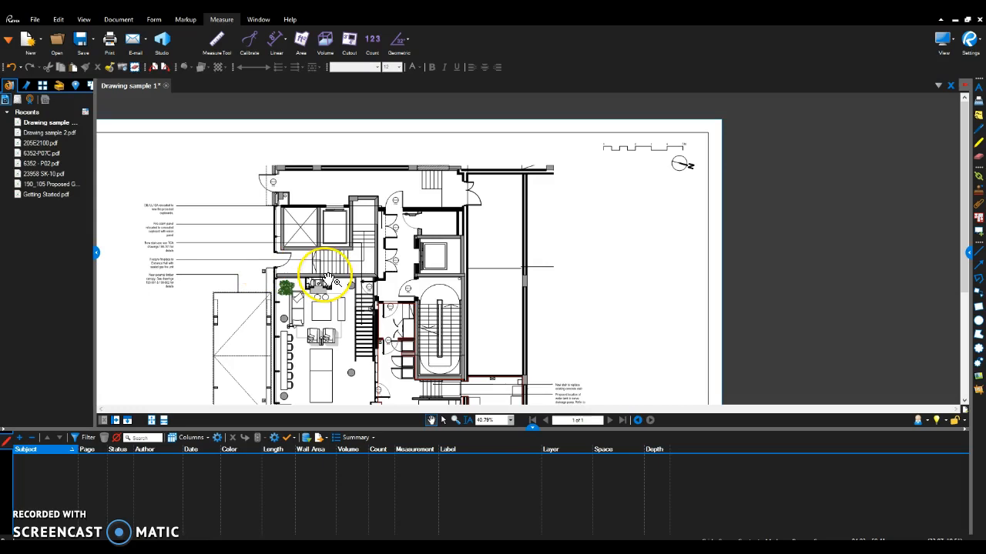
# Calibrate the measuring scale along the drawing's scale bar from 0 to 5 M, entering 5 m as the distance.
pyautogui.scroll(-2, 329, 279)
pyautogui.moveTo(445, 242); pyautogui.dragTo(339, 278)
pyautogui.scroll(1, 454, 225)
pyautogui.scroll(4, 453, 225)
pyautogui.scroll(-1, 485, 221)
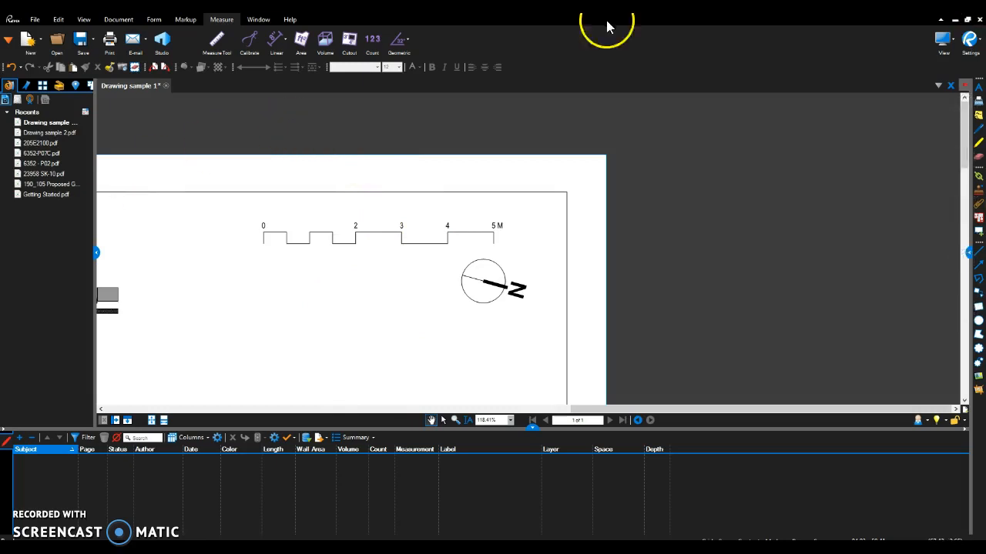
pyautogui.click(251, 47)
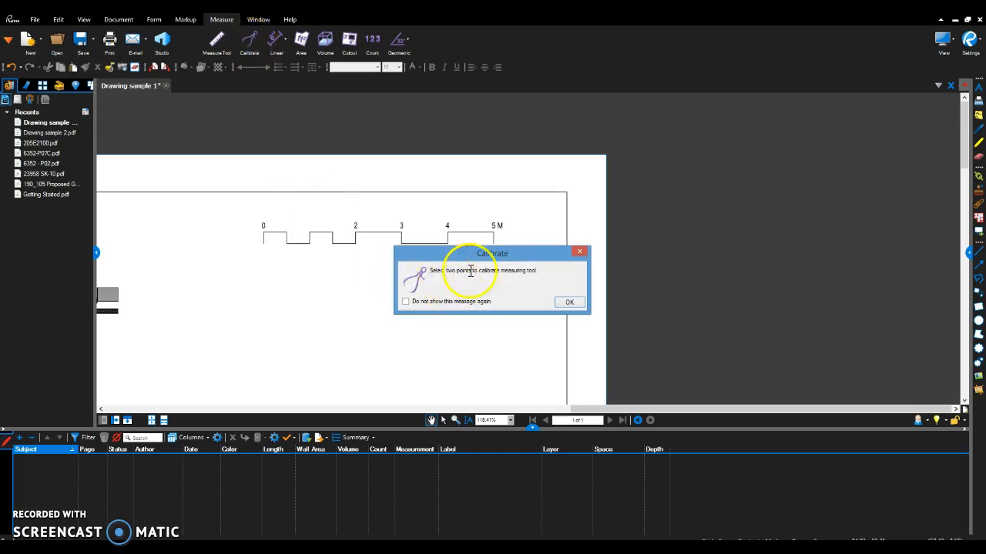
pyautogui.click(568, 301)
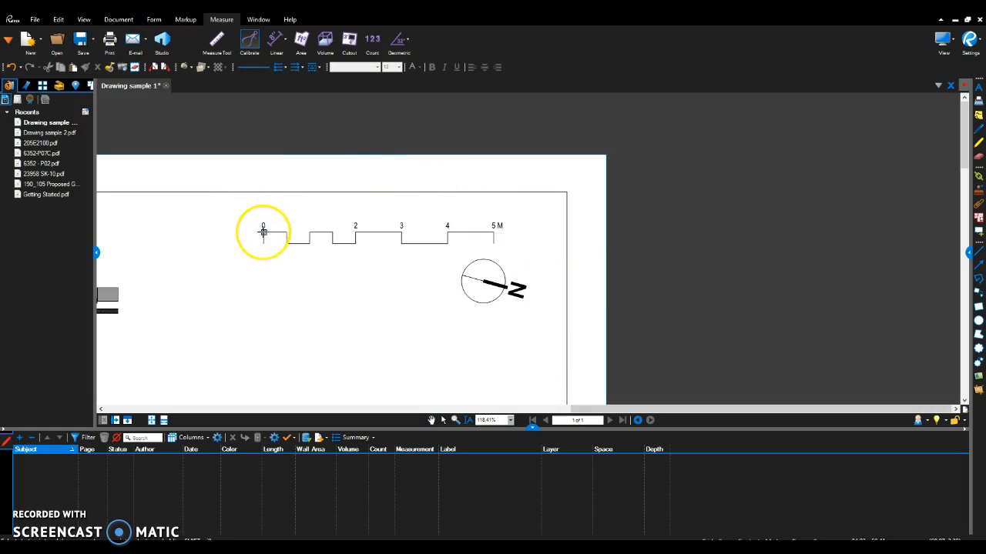
pyautogui.moveTo(262, 232); pyautogui.dragTo(493, 232)
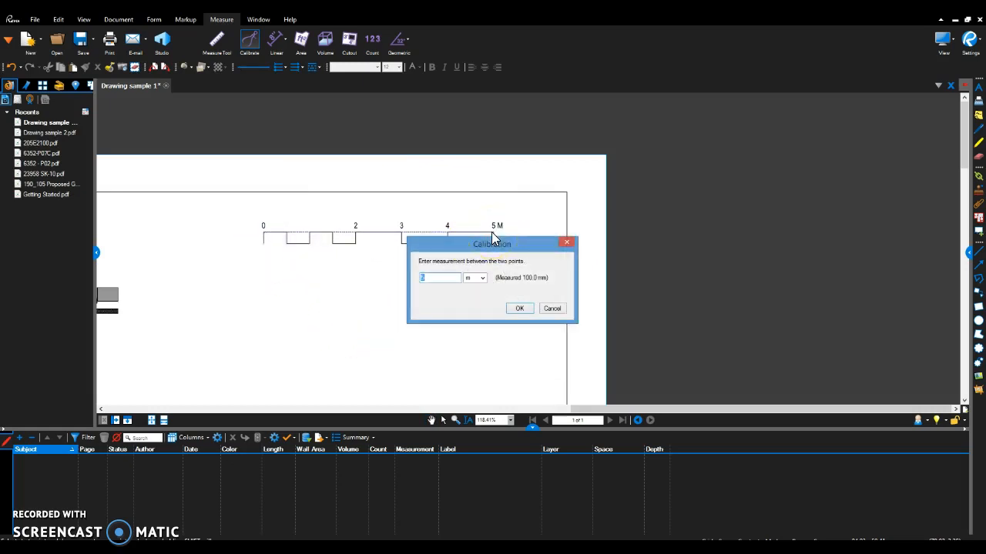
pyautogui.write('5.00m')
pyautogui.press('Return')
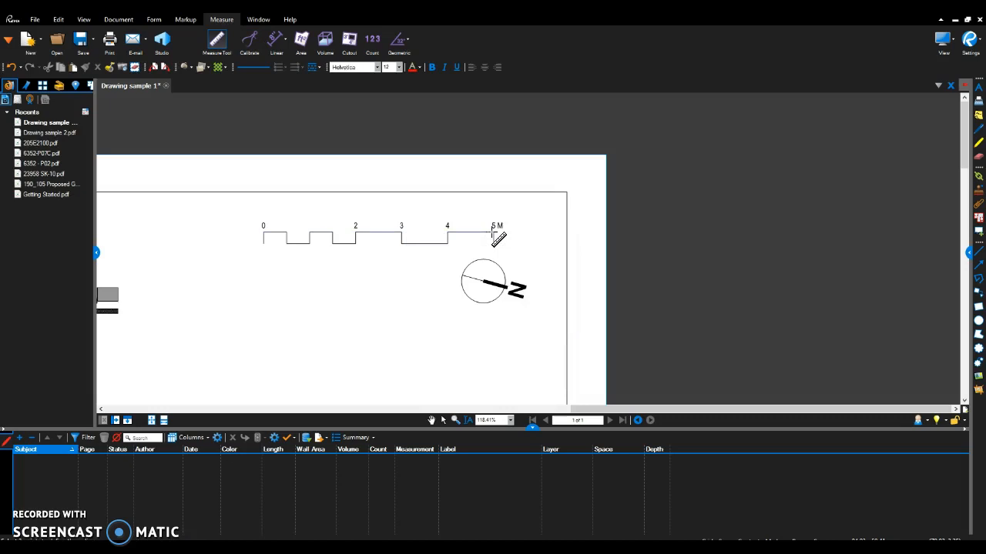
# Show the measurement settings and check the calibrated page scale and its storage in the page.
pyautogui.click(969, 252)
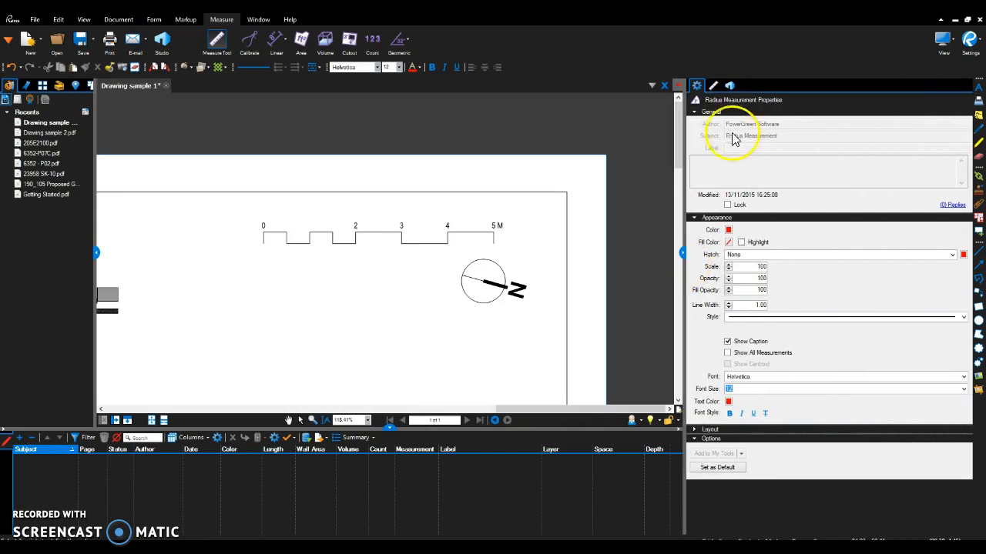
pyautogui.click(714, 85)
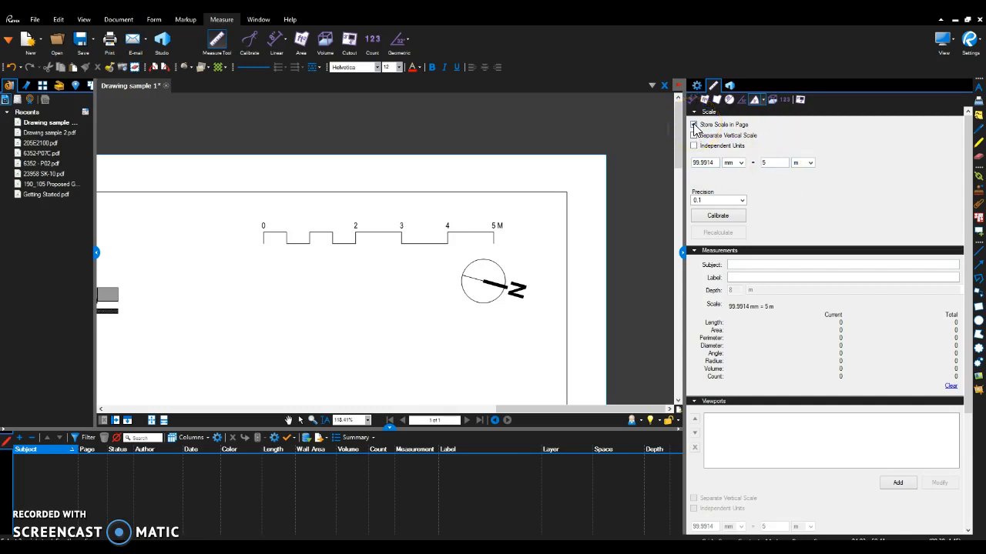
pyautogui.scroll(-5, 539, 198)
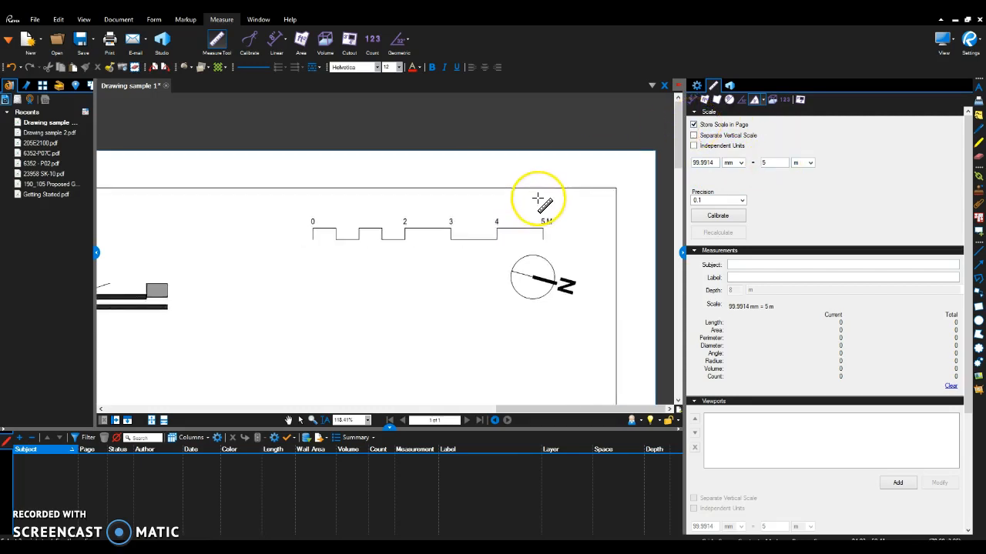
pyautogui.scroll(-2, 539, 198)
# Add a length measurement along the scale bar from its 0 mark to its 5 M mark.
pyautogui.scroll(3, 539, 199)
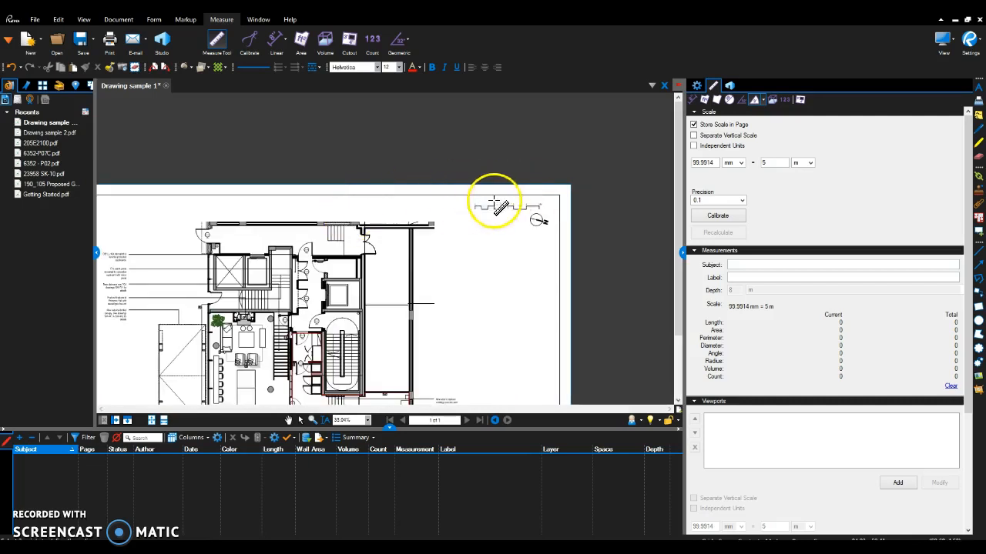
pyautogui.scroll(1, 466, 212)
pyautogui.scroll(3, 454, 216)
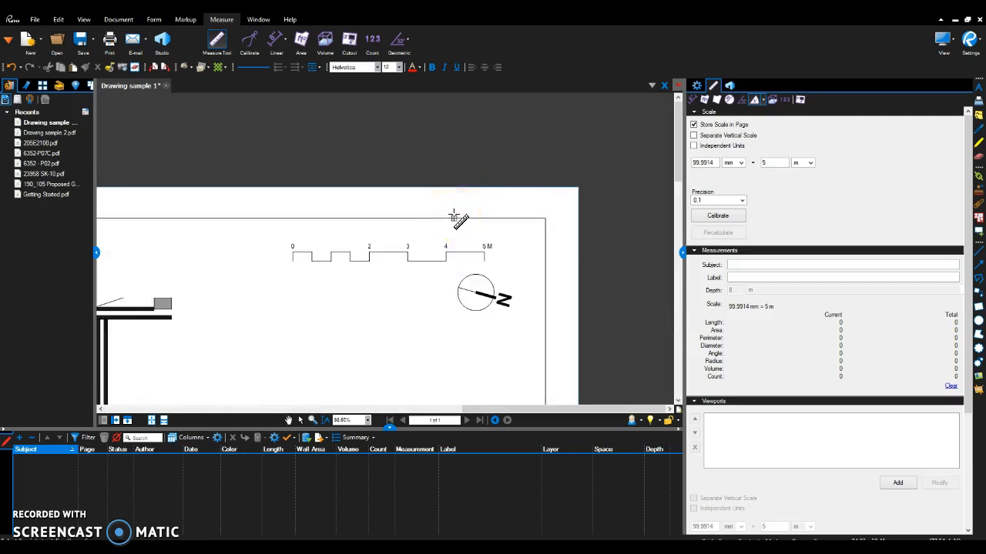
pyautogui.scroll(1, 454, 216)
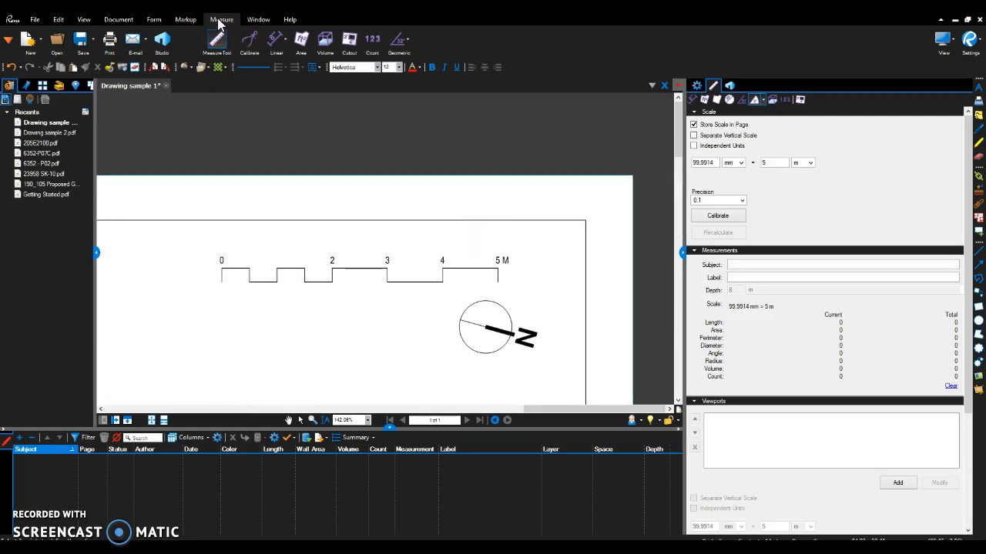
pyautogui.click(275, 45)
pyautogui.click(290, 60)
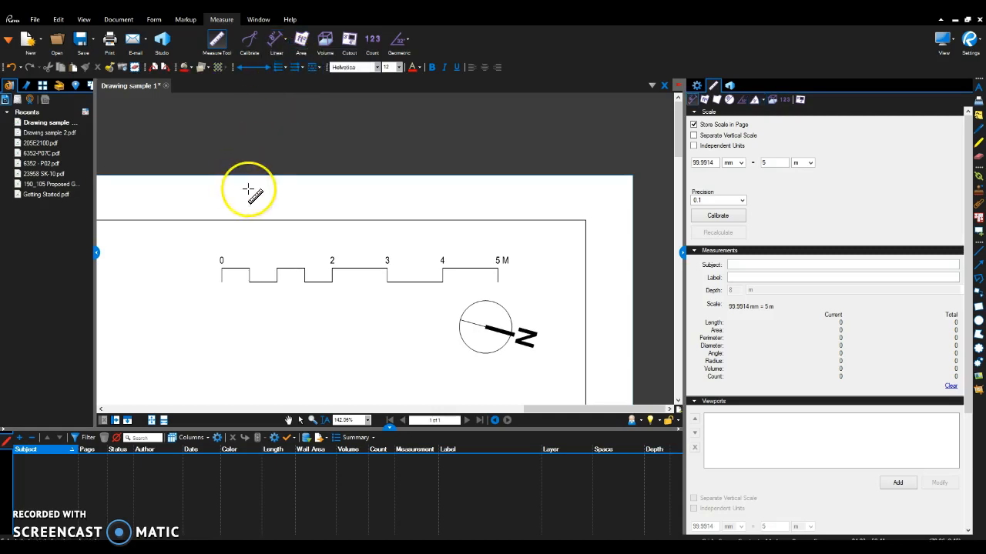
pyautogui.scroll(3, 221, 262)
pyautogui.scroll(2, 221, 261)
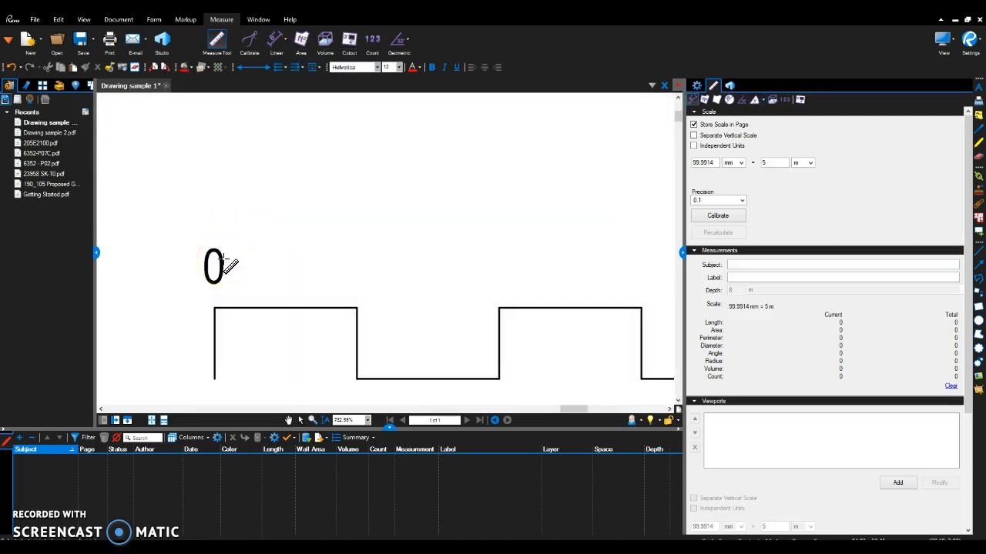
pyautogui.click(216, 308)
pyautogui.scroll(-5, 220, 270)
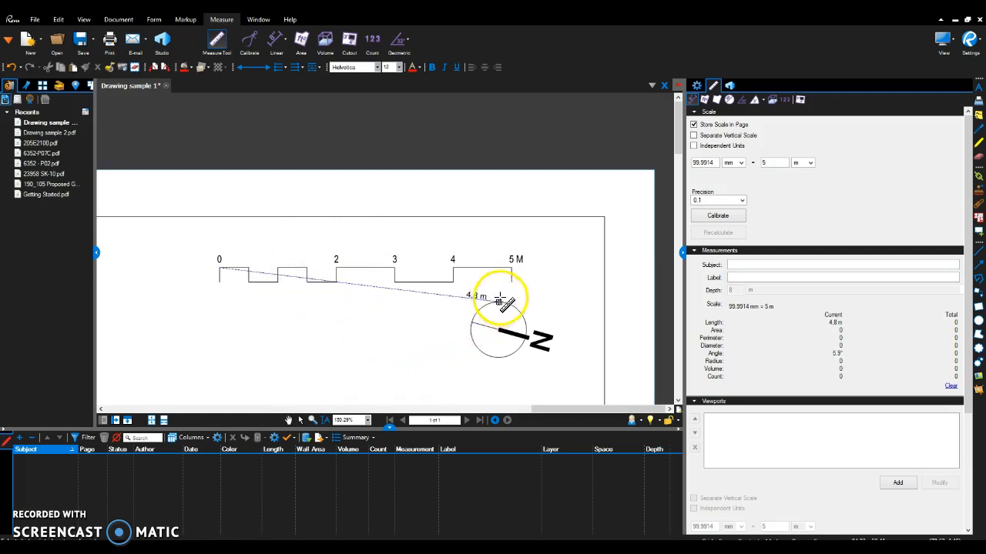
pyautogui.scroll(8, 520, 282)
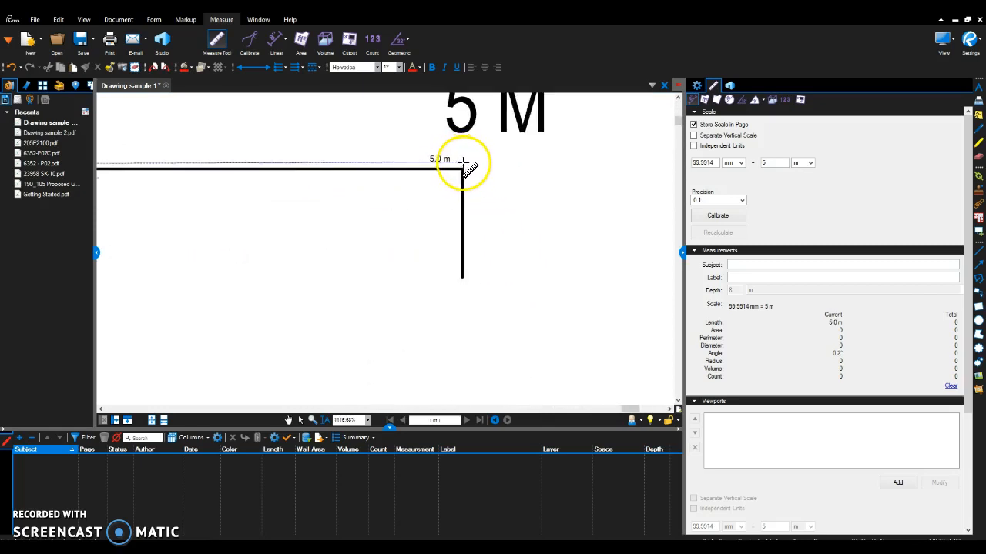
pyautogui.click(463, 169)
pyautogui.scroll(-6, 463, 171)
pyautogui.scroll(2, 286, 165)
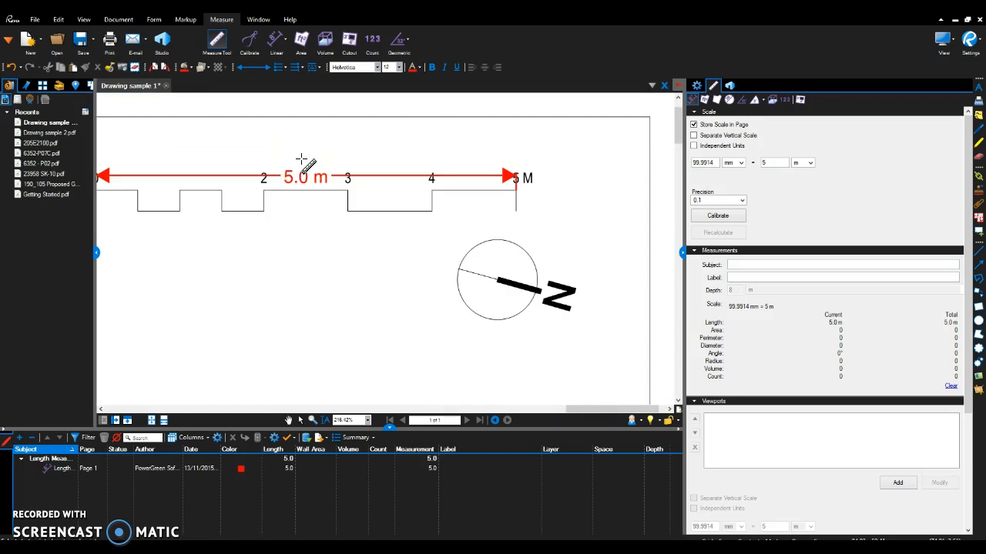
pyautogui.press('Escape')
# Label the scale bar's length measurement "a scale check".
pyautogui.click(322, 182)
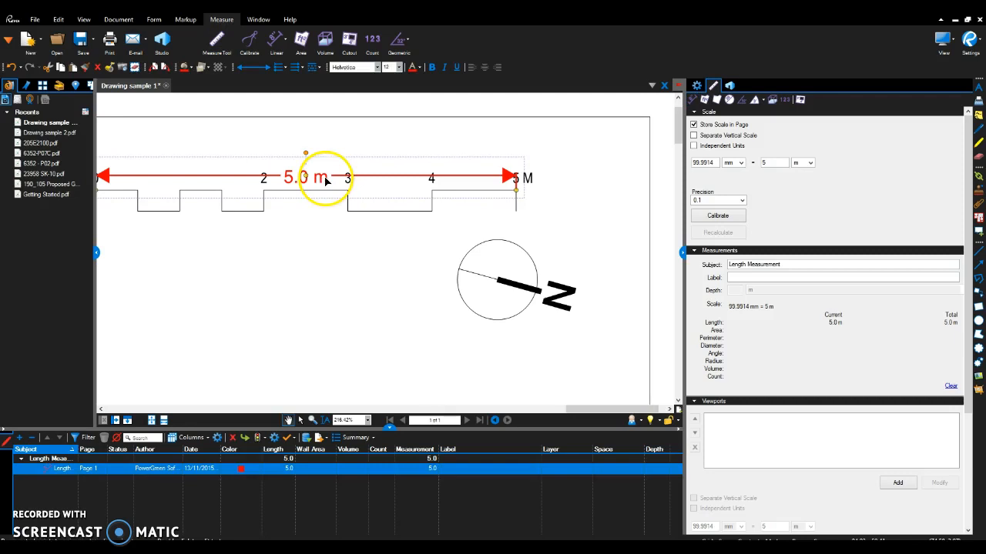
pyautogui.click(697, 85)
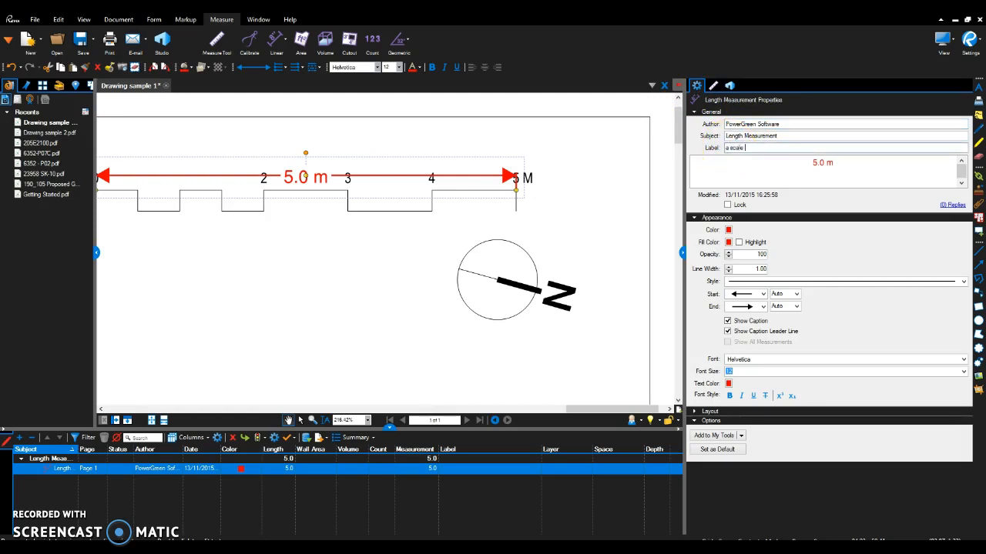
pyautogui.press('Return')
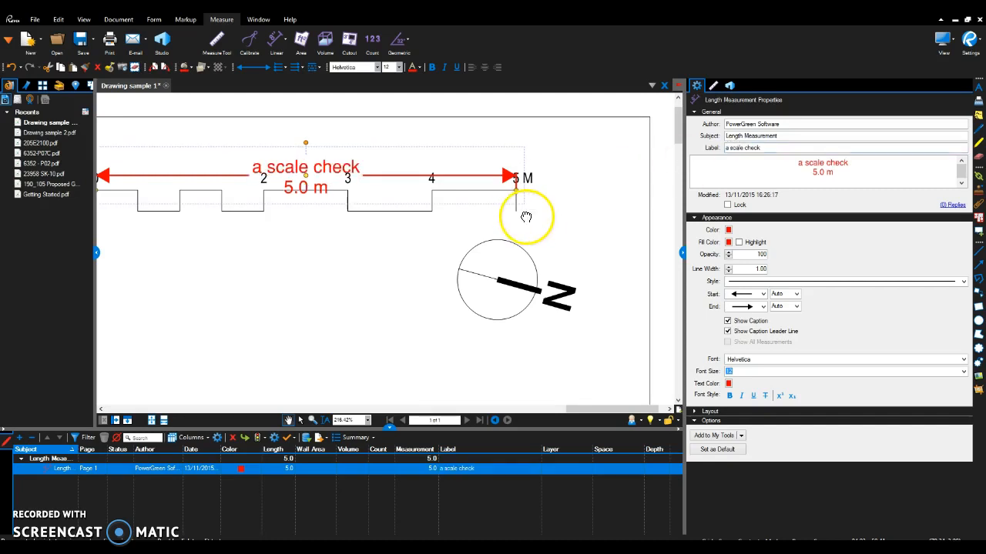
# Start an area measurement of the small room directly above the lift, placing the first points at its two upper inner corners.
pyautogui.scroll(-5, 539, 217)
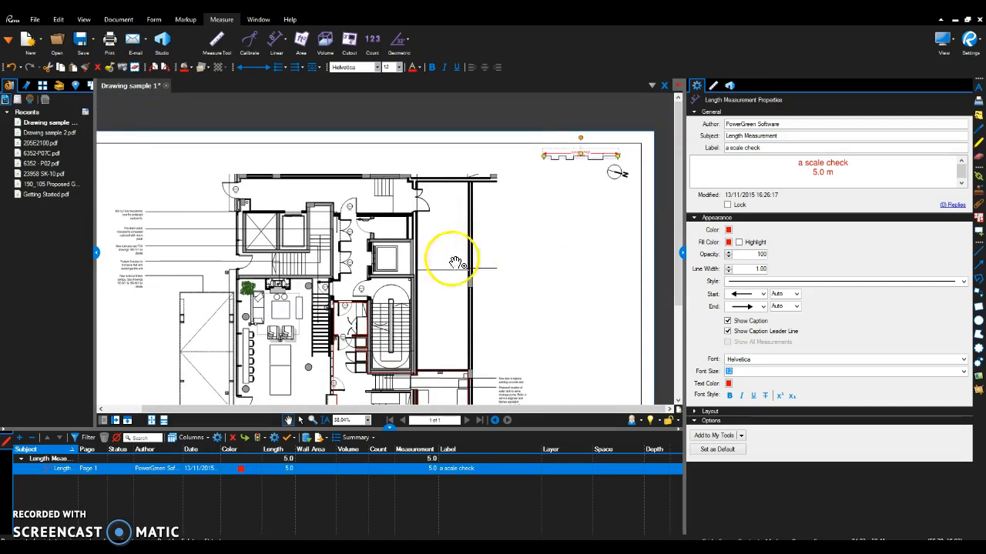
pyautogui.scroll(3, 362, 294)
pyautogui.scroll(4, 401, 213)
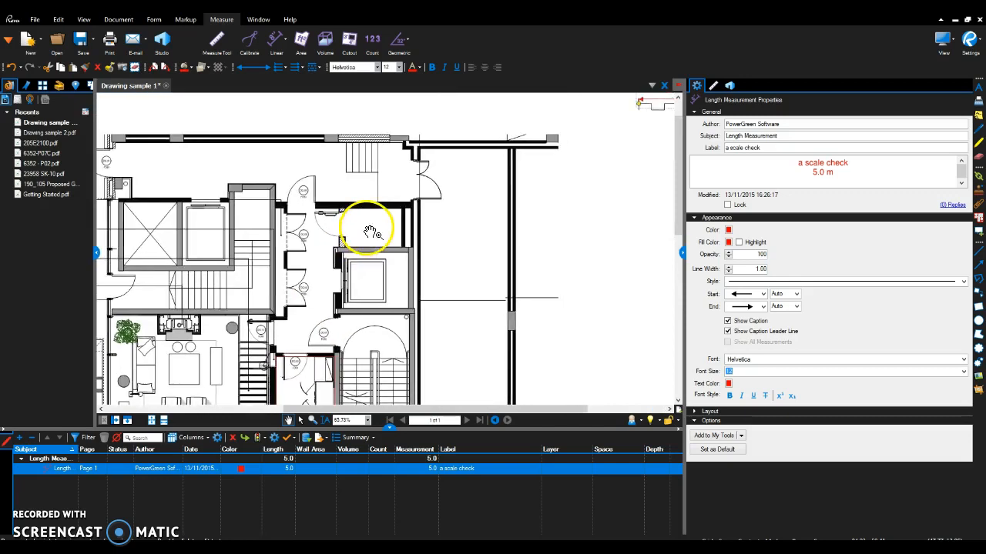
pyautogui.moveTo(329, 204); pyautogui.dragTo(310, 230)
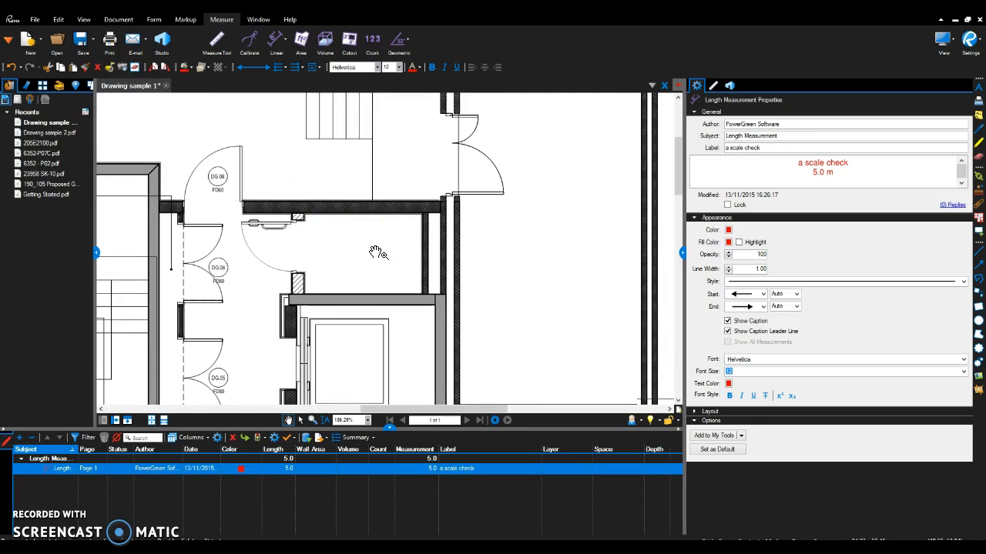
pyautogui.click(228, 23)
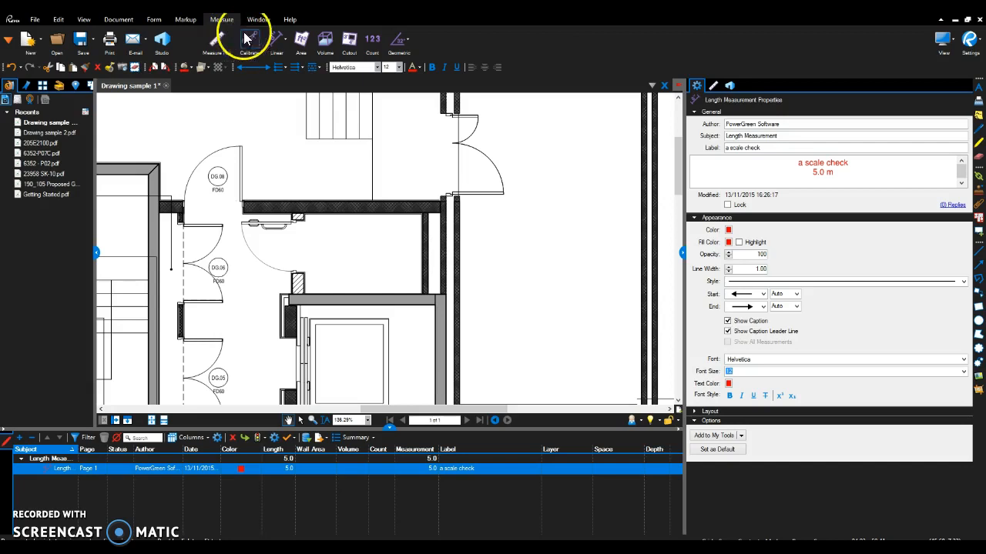
pyautogui.click(301, 39)
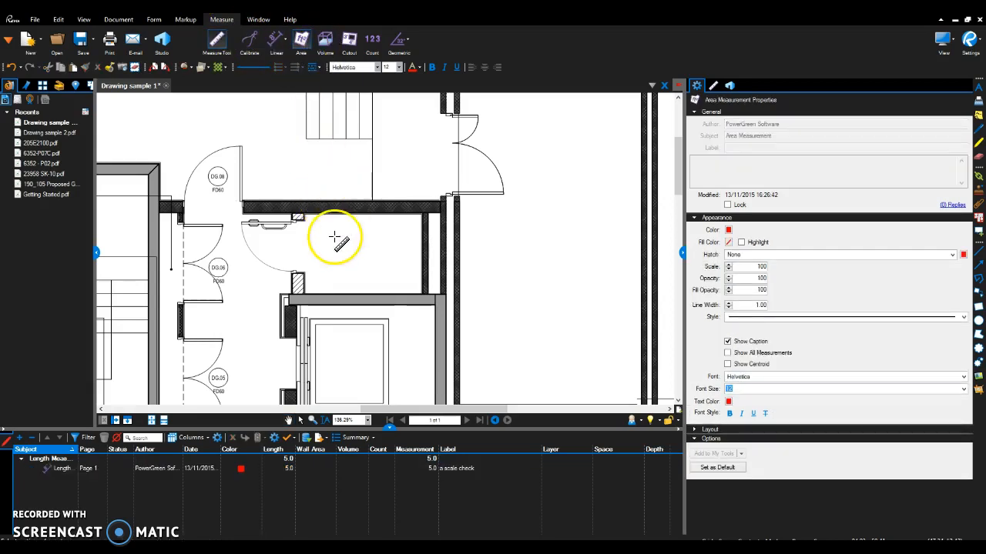
pyautogui.scroll(8, 335, 238)
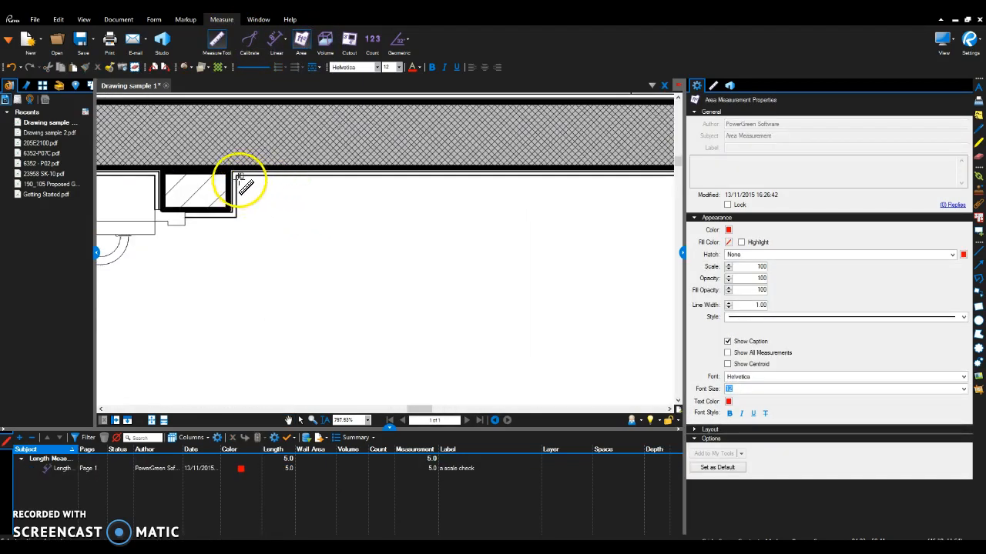
pyautogui.scroll(-6, 245, 185)
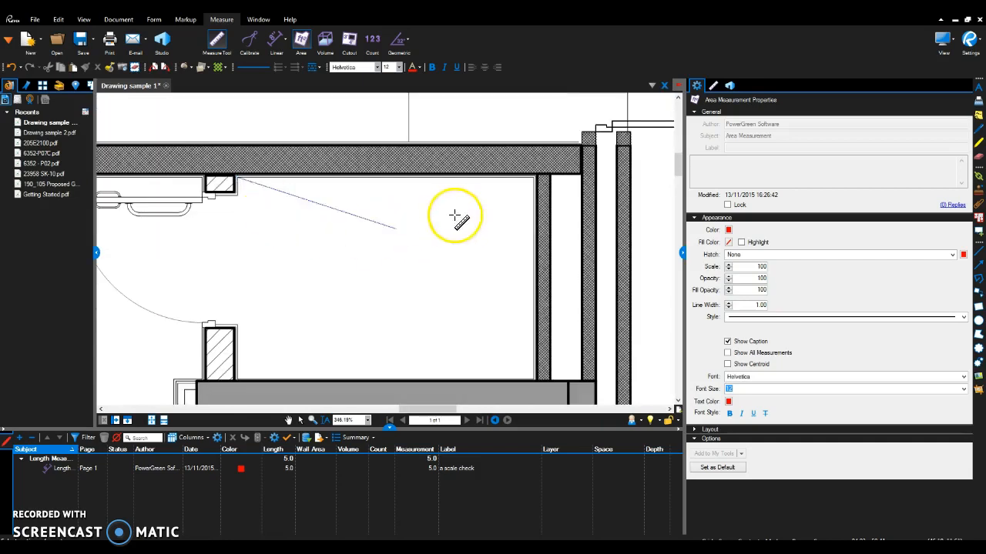
pyautogui.scroll(2, 418, 226)
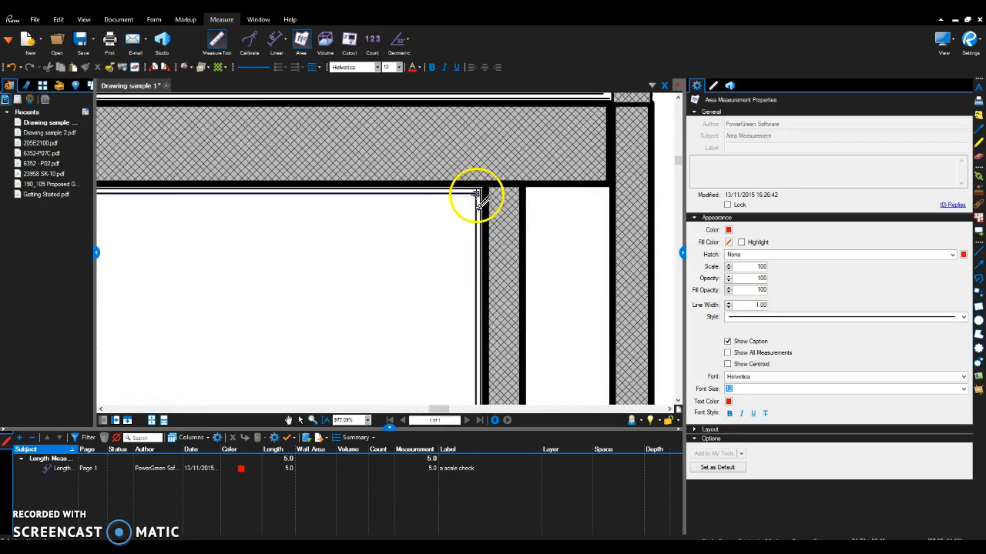
pyautogui.scroll(1, 469, 200)
pyautogui.scroll(3, 440, 282)
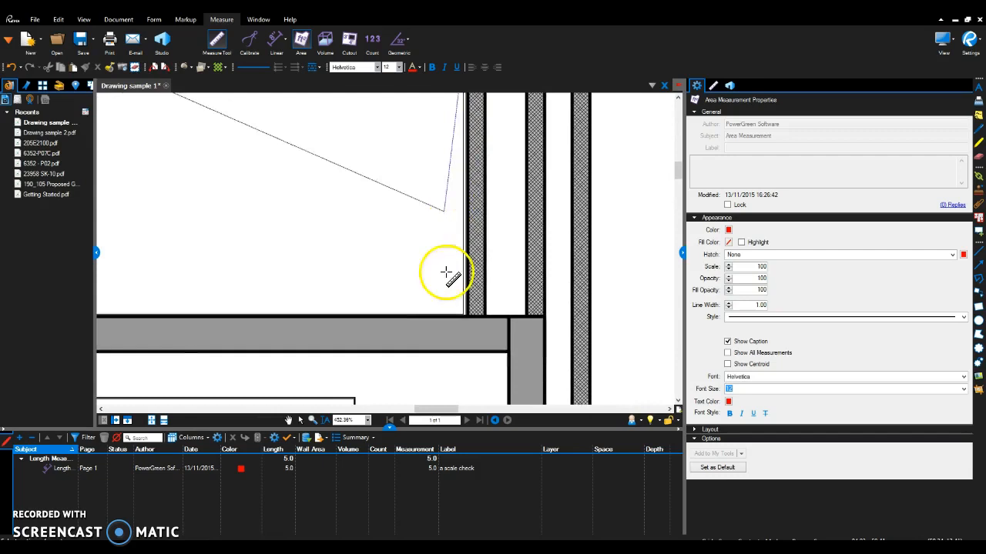
# Continue the area outline through the room's lower right corner and along the bottom wall to the base of the lower door jamb.
pyautogui.scroll(2, 466, 315)
pyautogui.scroll(2, 466, 316)
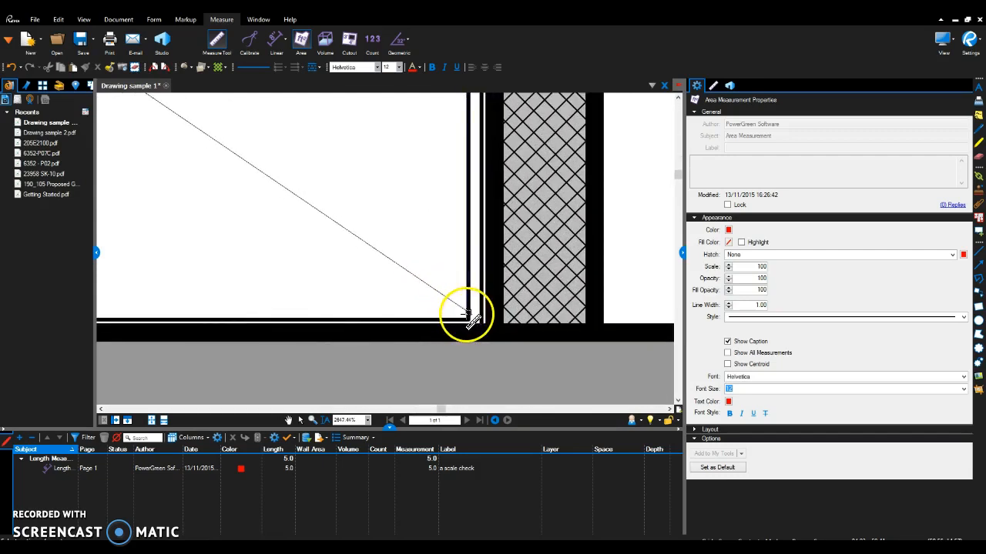
pyautogui.click(465, 316)
pyautogui.scroll(-8, 439, 254)
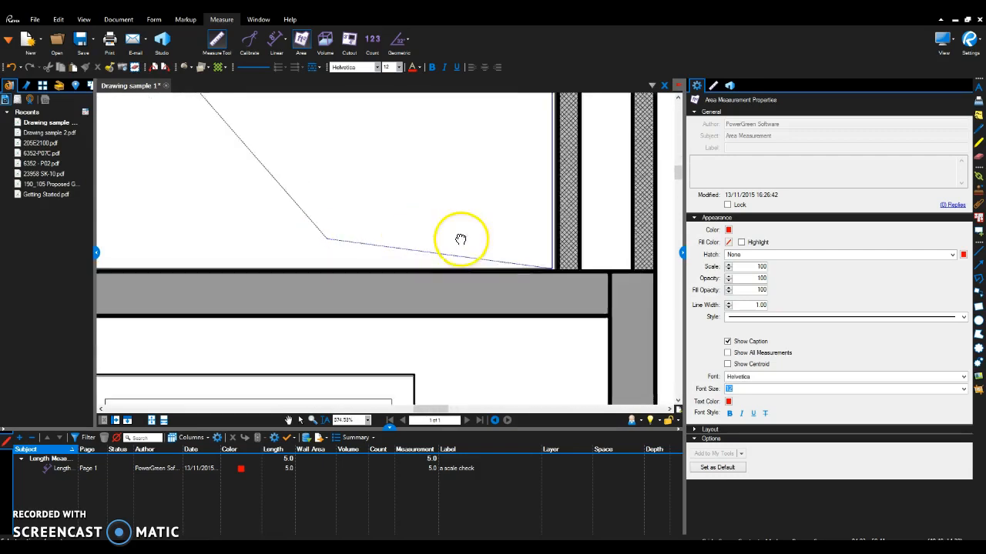
pyautogui.scroll(4, 280, 236)
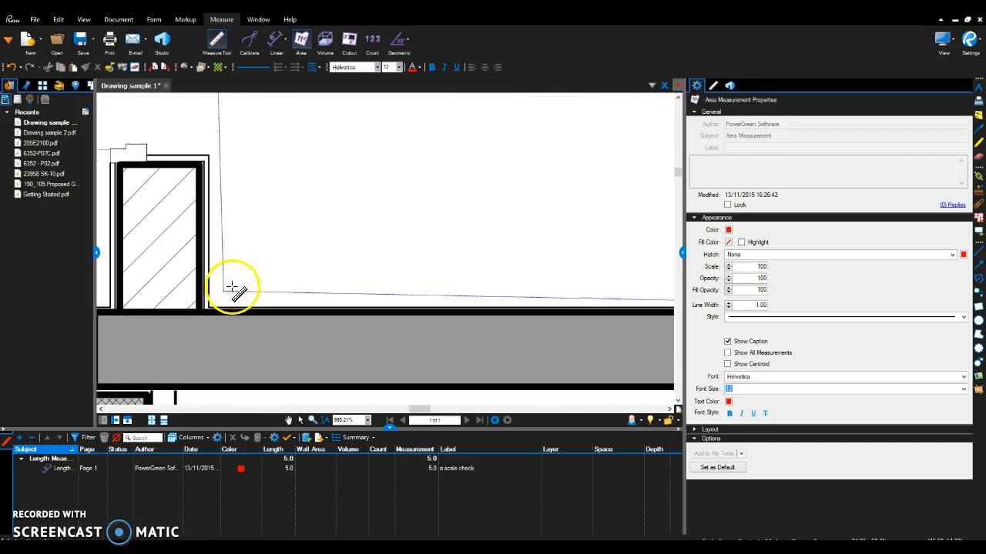
pyautogui.click(210, 308)
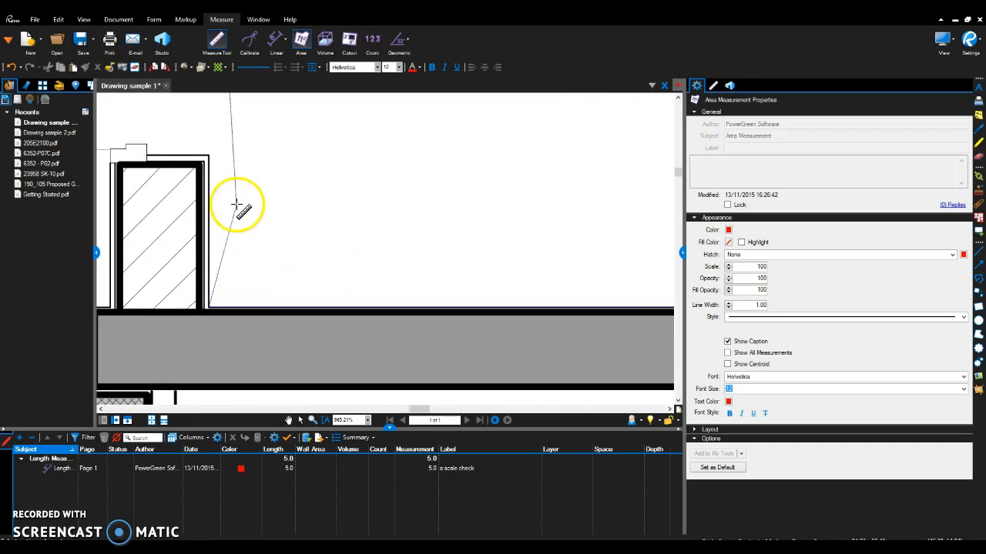
# Trace the area outline up and around the lower door jamb to the door frame at the room's opening.
pyautogui.moveTo(249, 172); pyautogui.dragTo(264, 258)
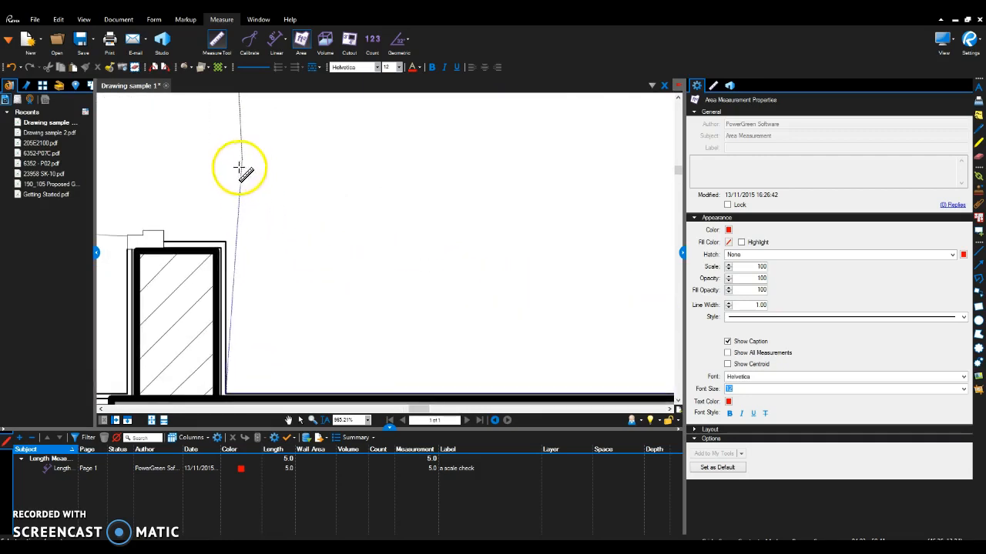
pyautogui.click(227, 243)
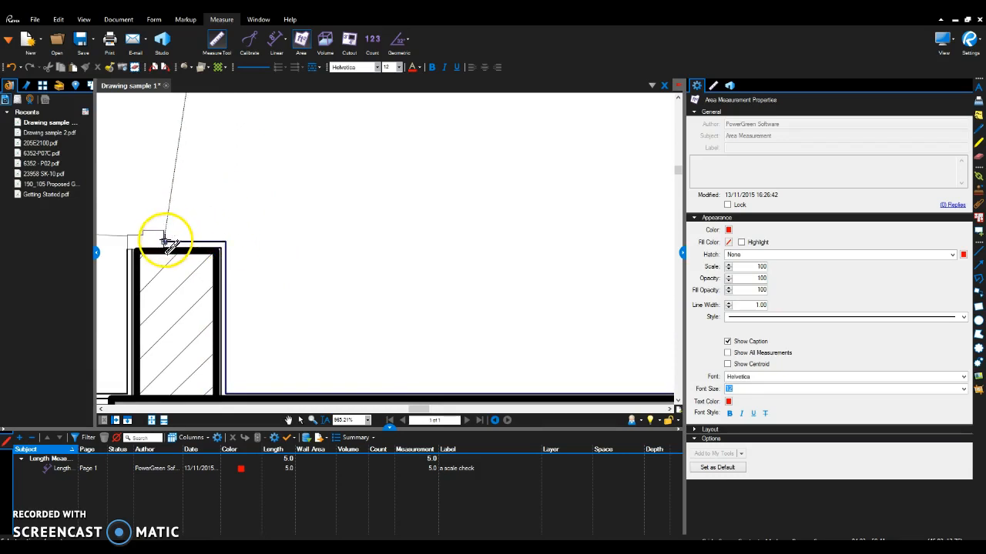
pyautogui.scroll(3, 165, 231)
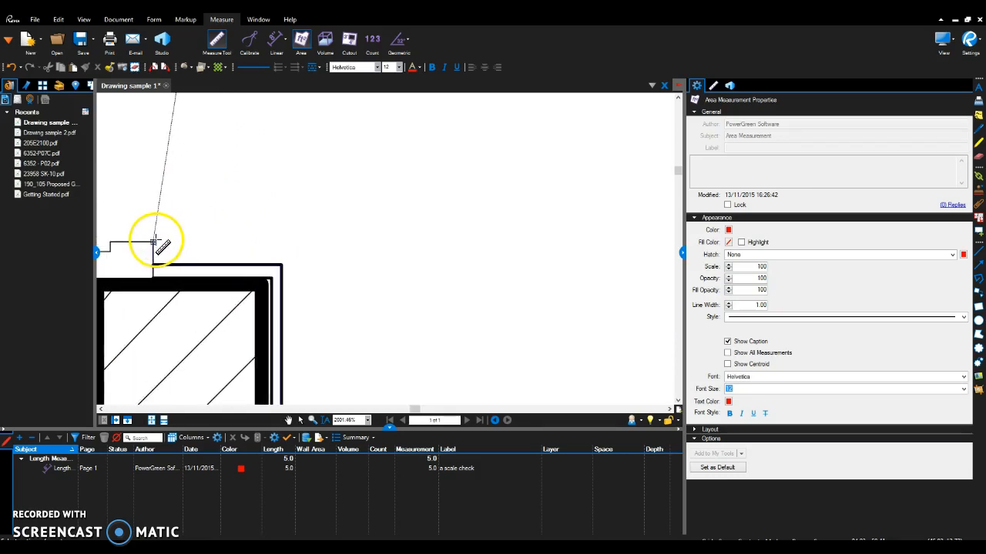
pyautogui.scroll(-5, 156, 242)
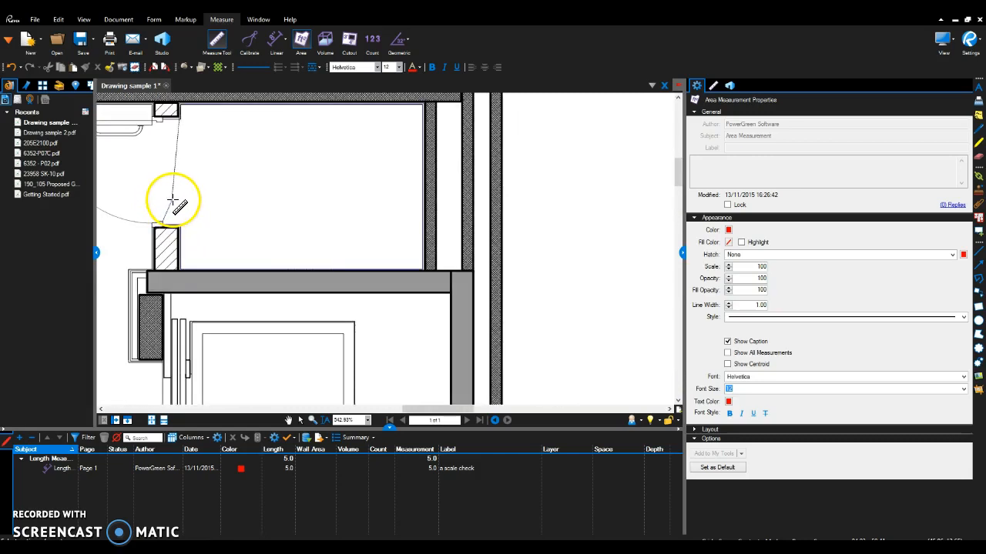
pyautogui.scroll(8, 171, 191)
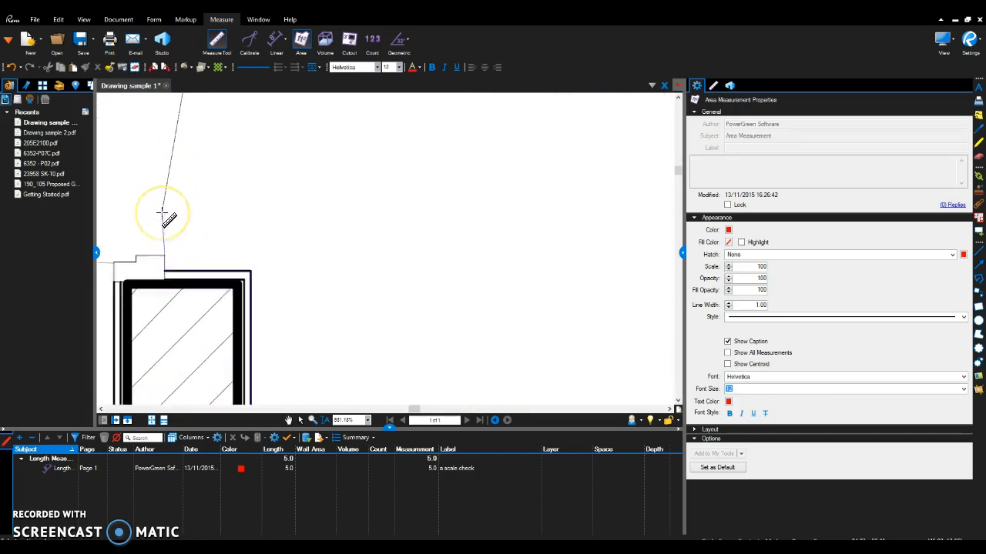
pyautogui.moveTo(162, 213); pyautogui.dragTo(139, 269)
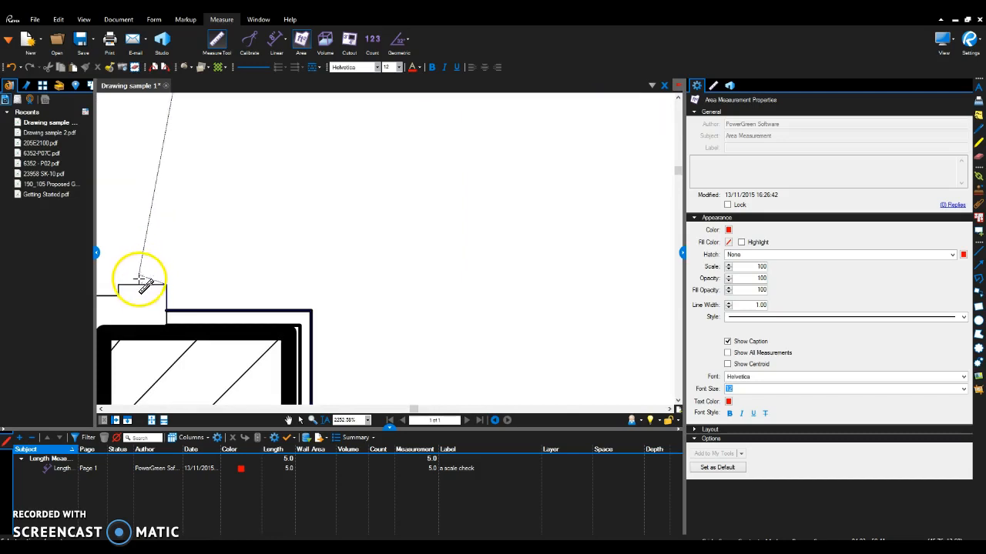
pyautogui.scroll(3, 143, 289)
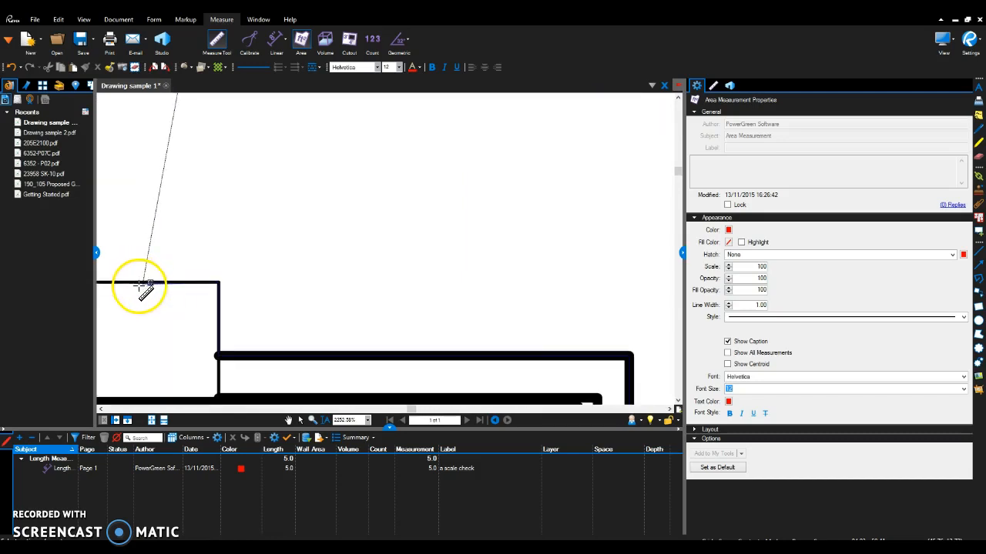
pyautogui.scroll(-8, 139, 283)
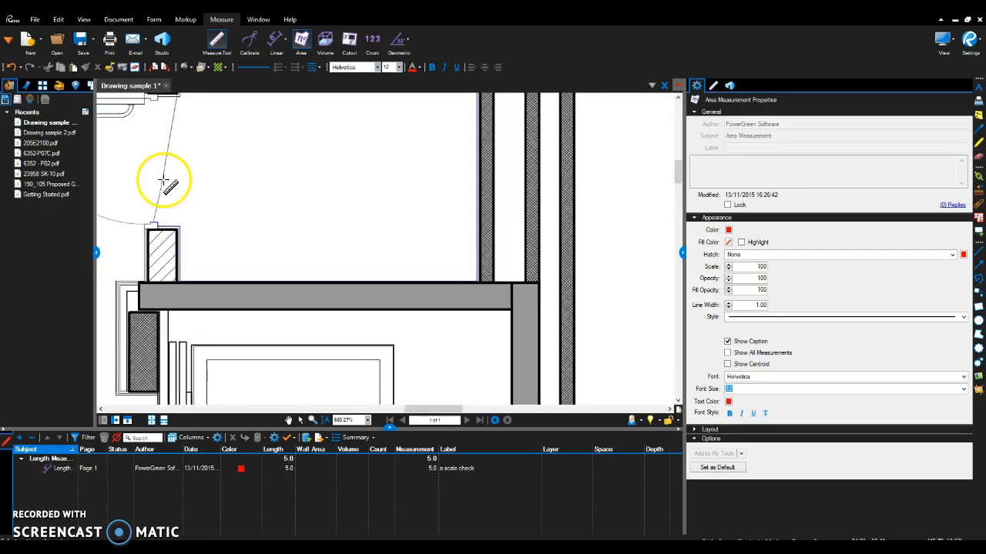
# Carry the area outline across the door opening and around the upper door jamb, finishing the room's area measurement.
pyautogui.scroll(3, 141, 189)
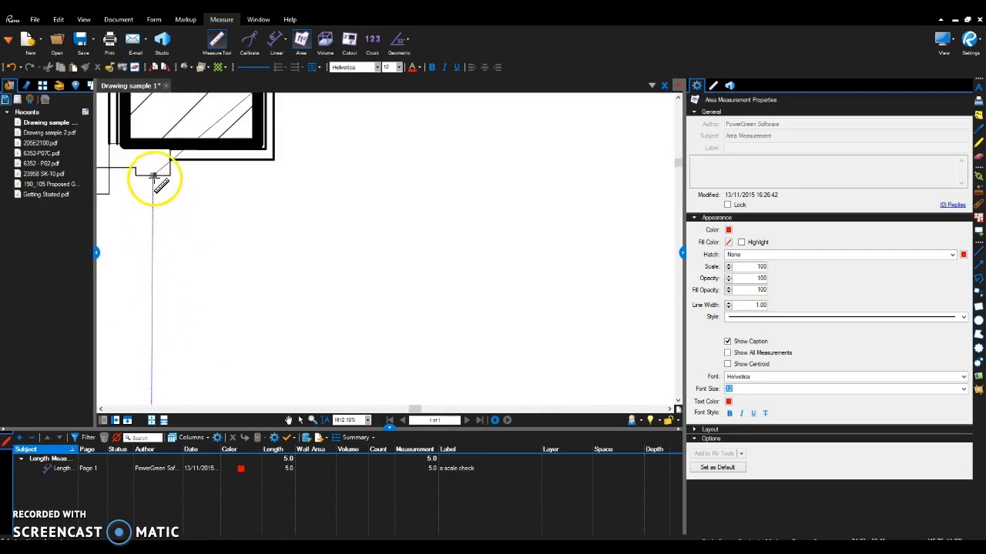
pyautogui.scroll(1, 158, 180)
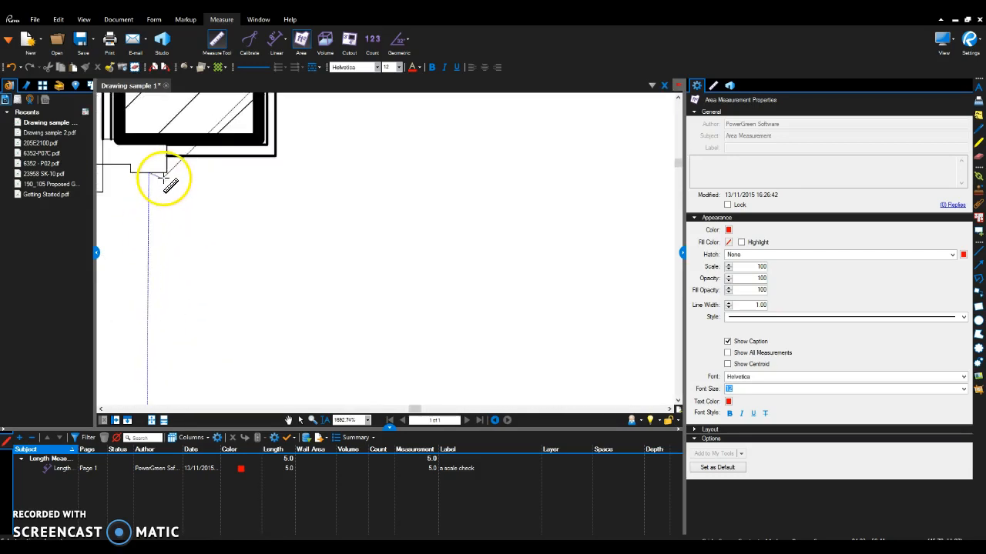
pyautogui.scroll(4, 168, 170)
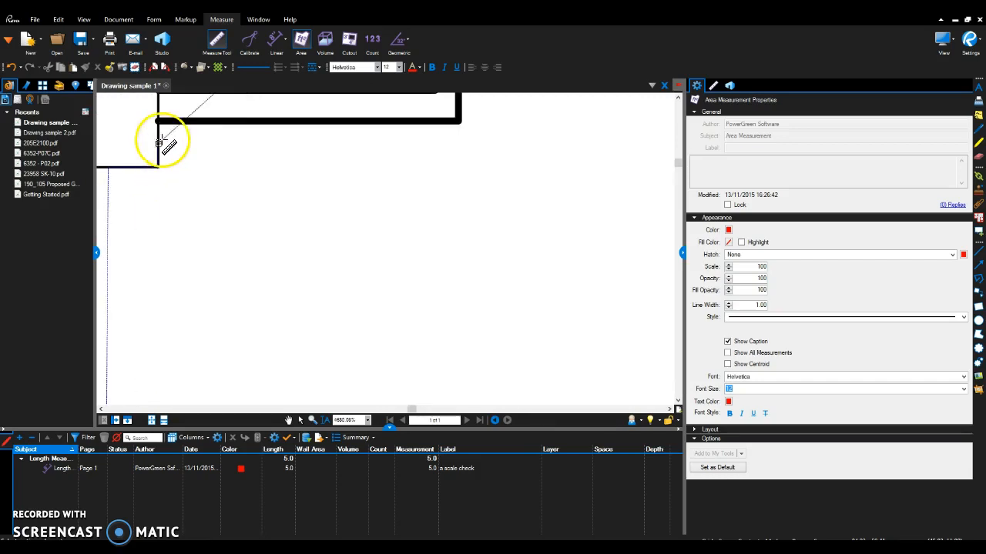
pyautogui.scroll(-3, 231, 157)
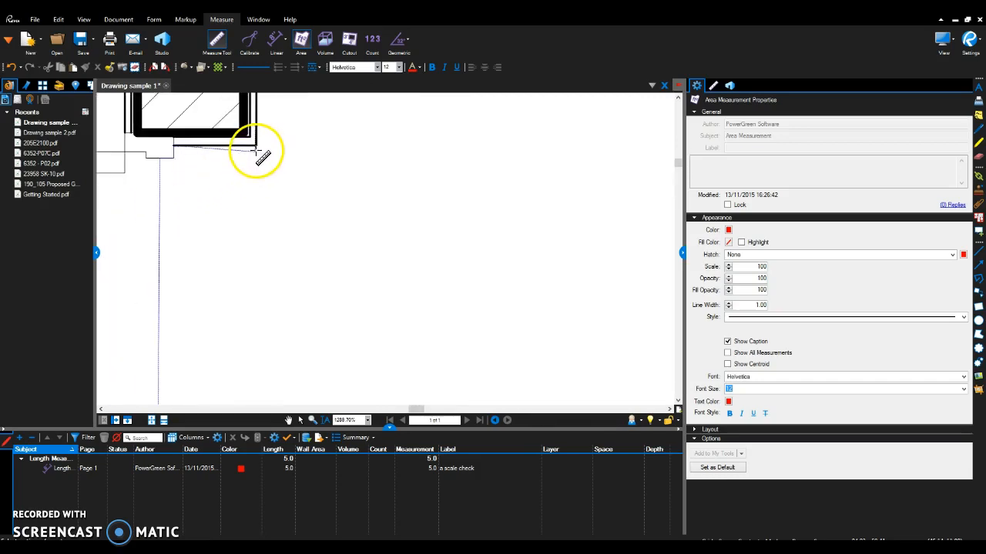
pyautogui.scroll(-2, 262, 173)
pyautogui.moveTo(267, 194); pyautogui.dragTo(242, 242)
pyautogui.scroll(2, 242, 231)
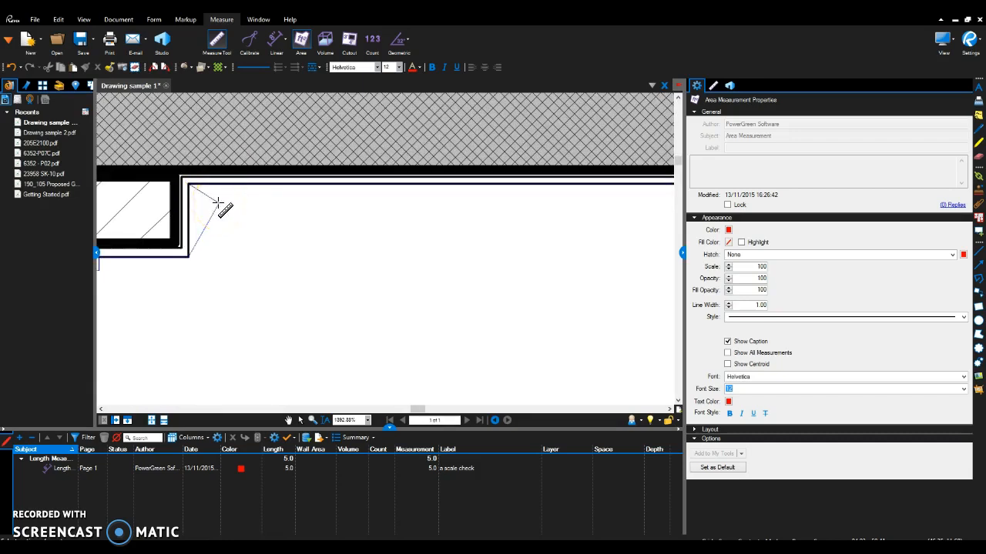
pyautogui.press('Return')
pyautogui.scroll(-4, 221, 212)
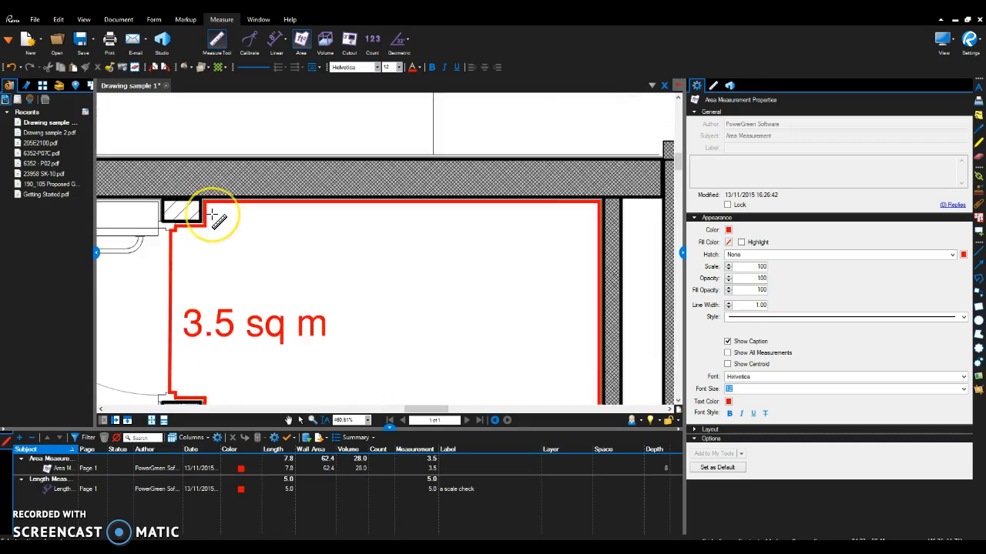
pyautogui.scroll(-1, 259, 242)
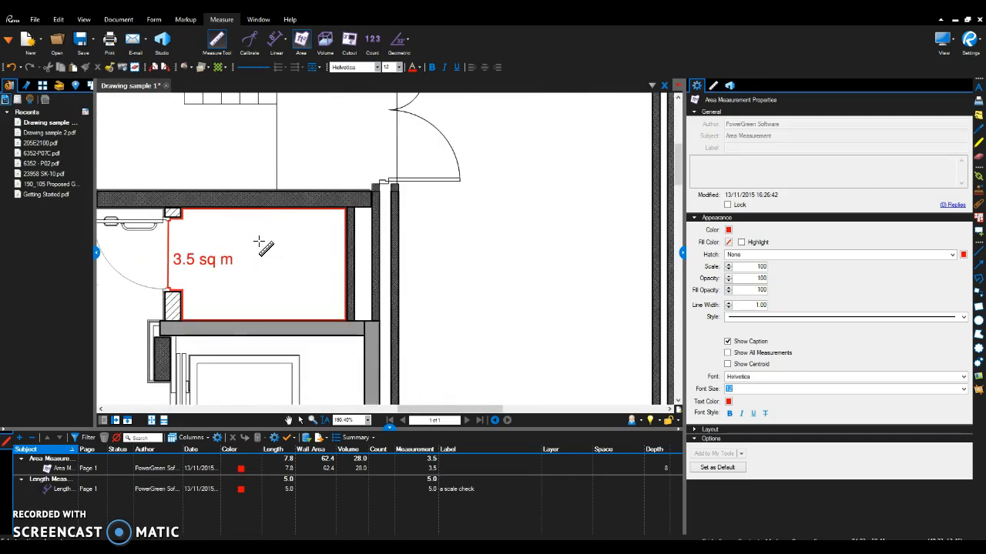
pyautogui.press('Escape')
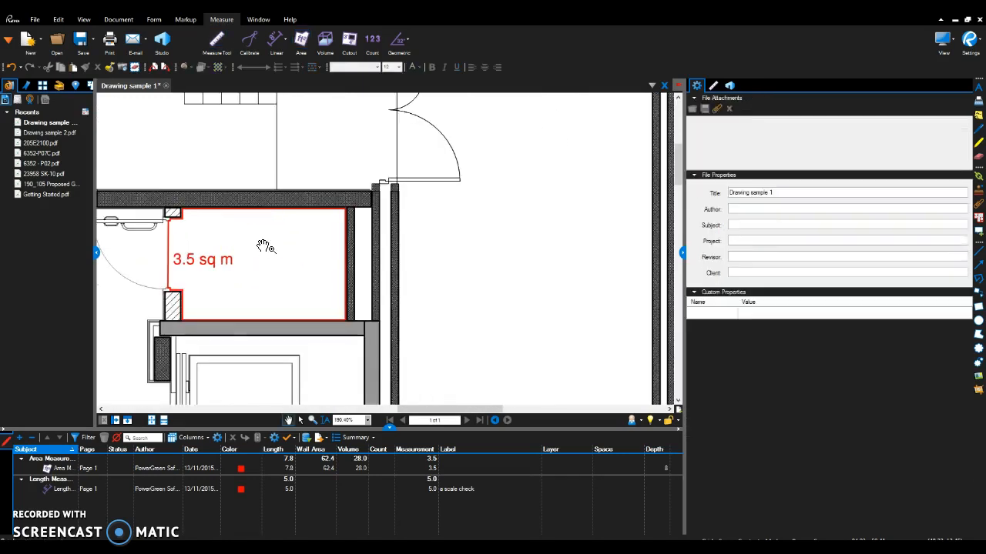
# Label the small room's area measurement "Vinyl flooring".
pyautogui.click(249, 204)
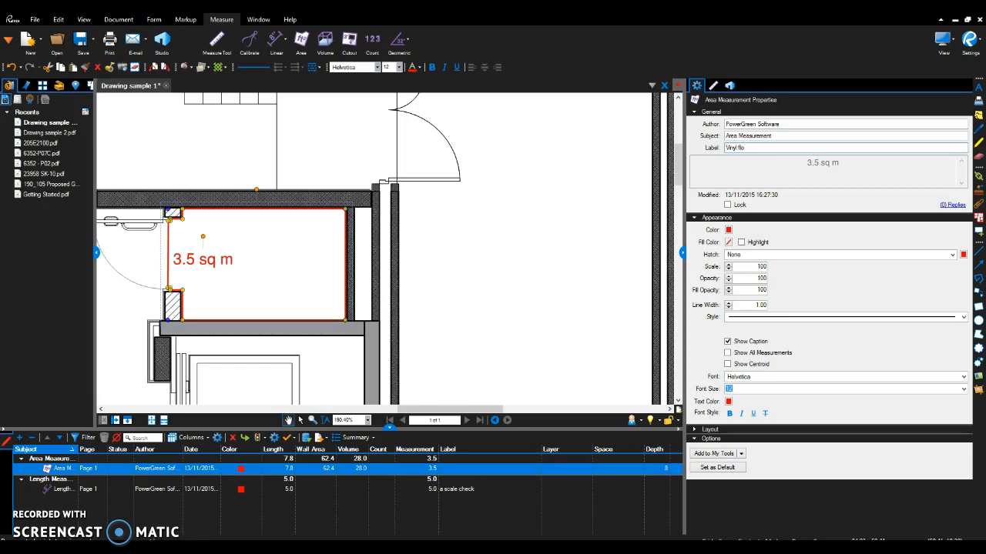
pyautogui.press('Return')
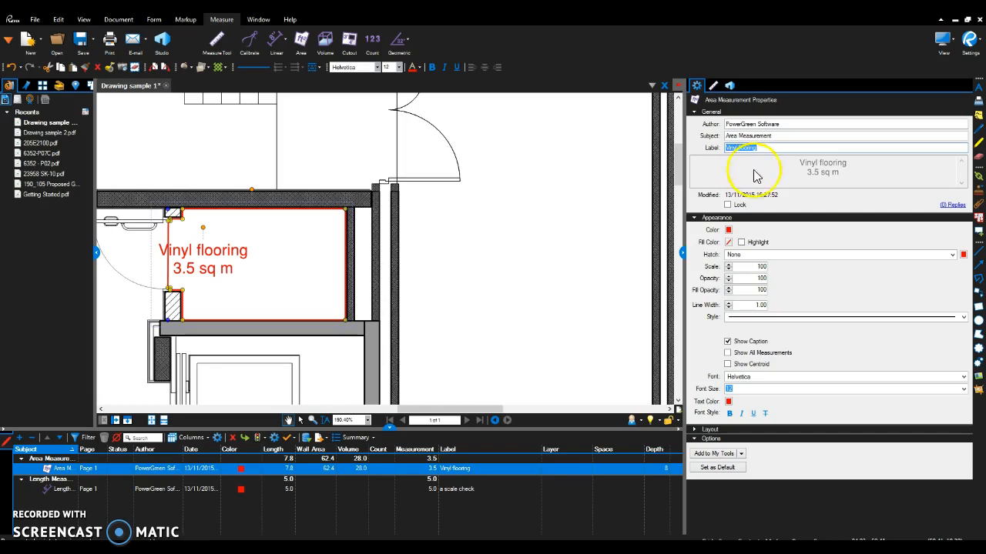
# Set both the outline colour and the fill colour of the Vinyl flooring area to dark blue.
pyautogui.click(728, 230)
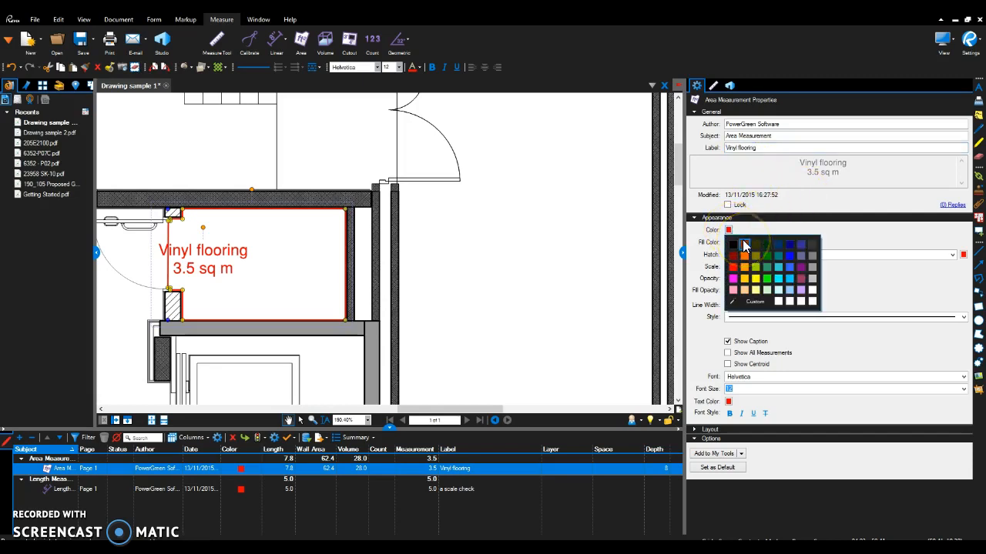
pyautogui.click(790, 245)
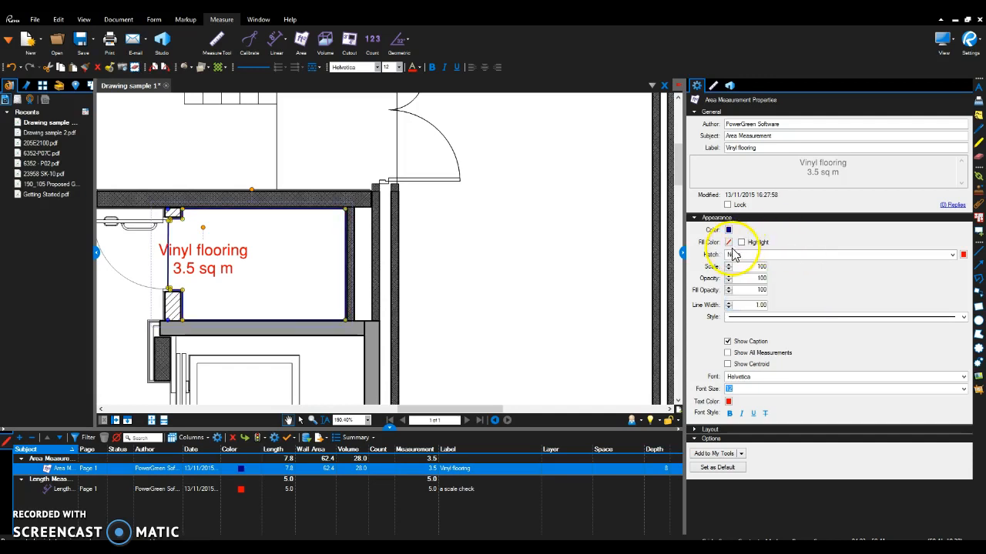
pyautogui.click(728, 242)
pyautogui.click(785, 262)
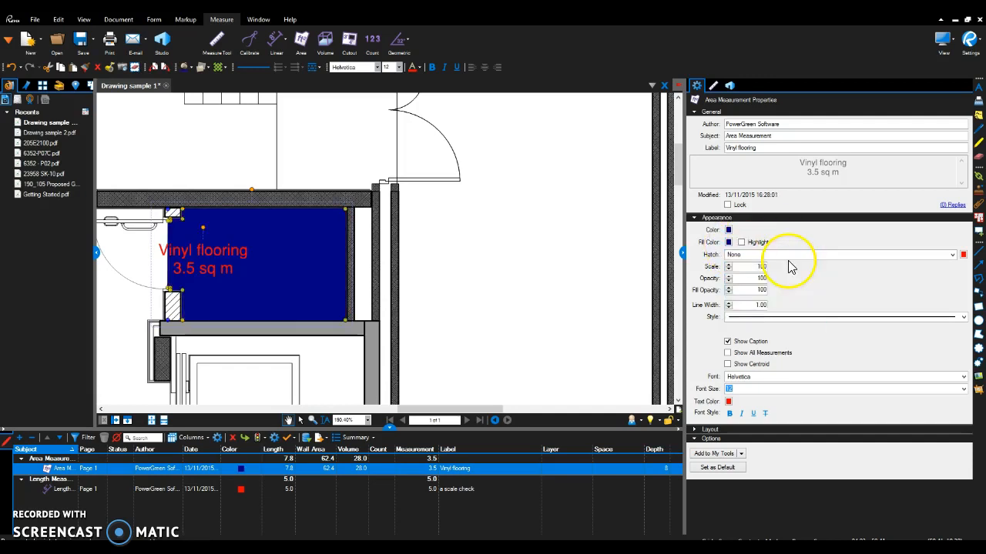
# Apply a Horizontal hatch in orange to the Vinyl flooring area.
pyautogui.click(953, 255)
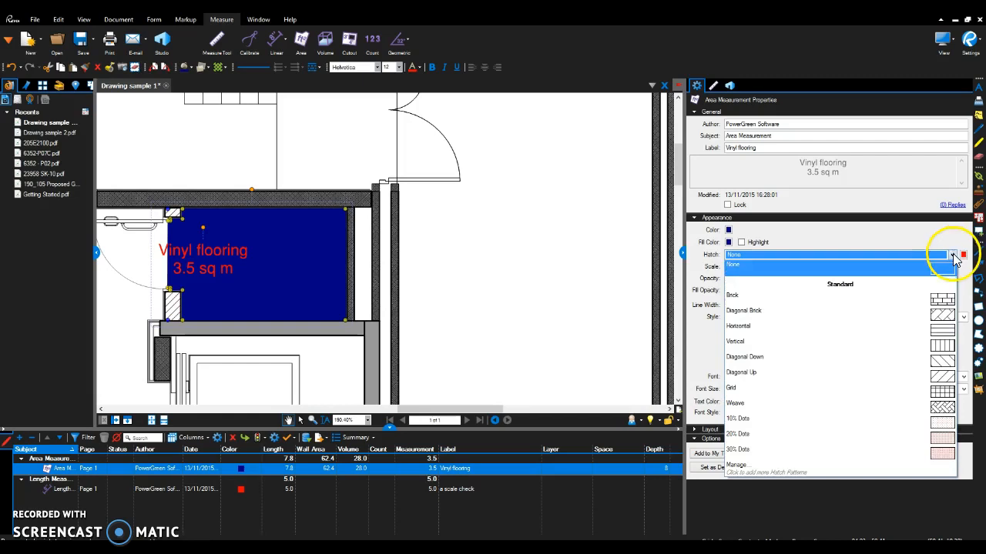
pyautogui.click(944, 326)
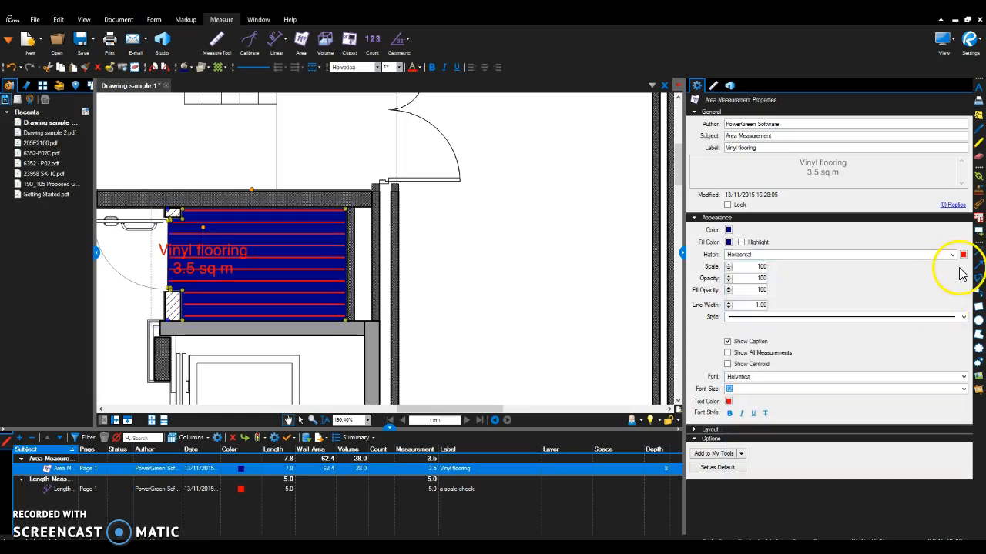
pyautogui.click(963, 254)
pyautogui.click(911, 295)
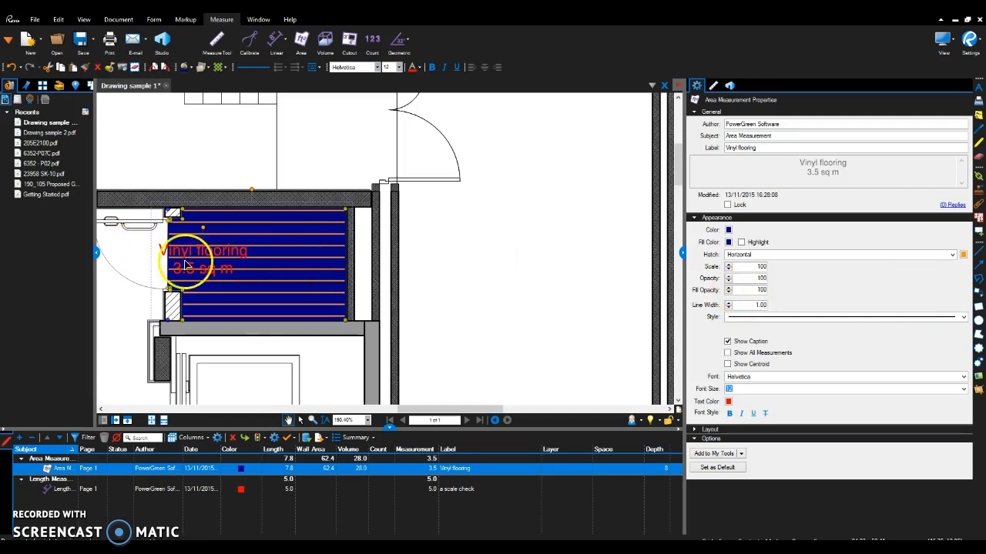
# Lower the fill opacity of the Vinyl flooring area to 40.
pyautogui.click(728, 292)
pyautogui.click(728, 292)
pyautogui.click(729, 292)
pyautogui.click(729, 293)
pyautogui.click(729, 293)
pyautogui.click(728, 293)
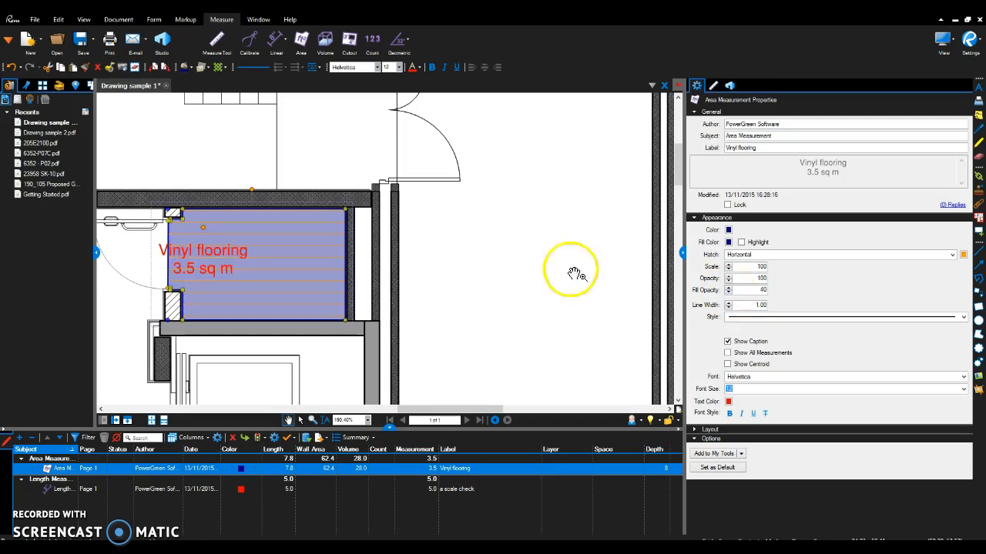
pyautogui.click(525, 268)
pyautogui.click(292, 270)
# Enlarge the markups list and set the Vinyl flooring area's depth to 2.40.
pyautogui.click(378, 431)
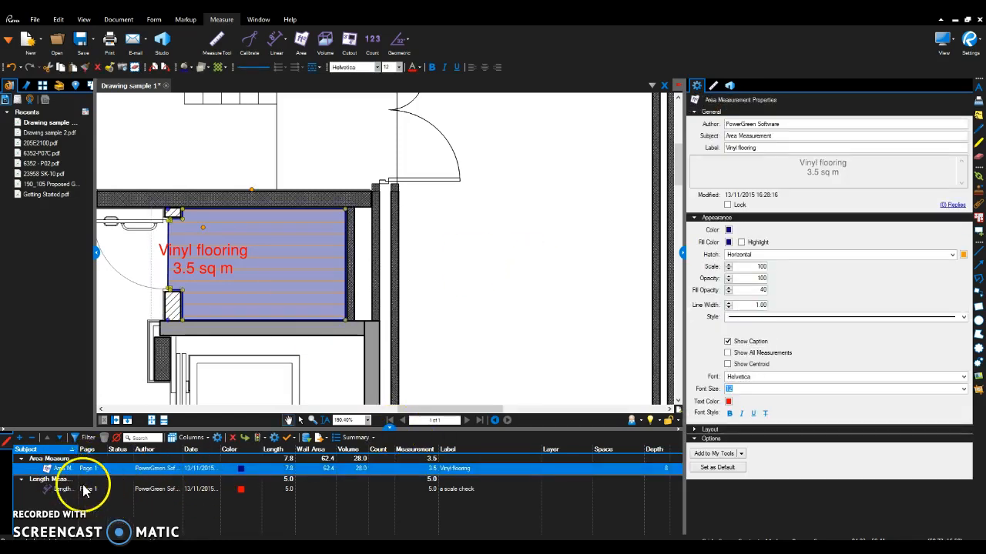
pyautogui.moveTo(391, 432); pyautogui.dragTo(392, 315)
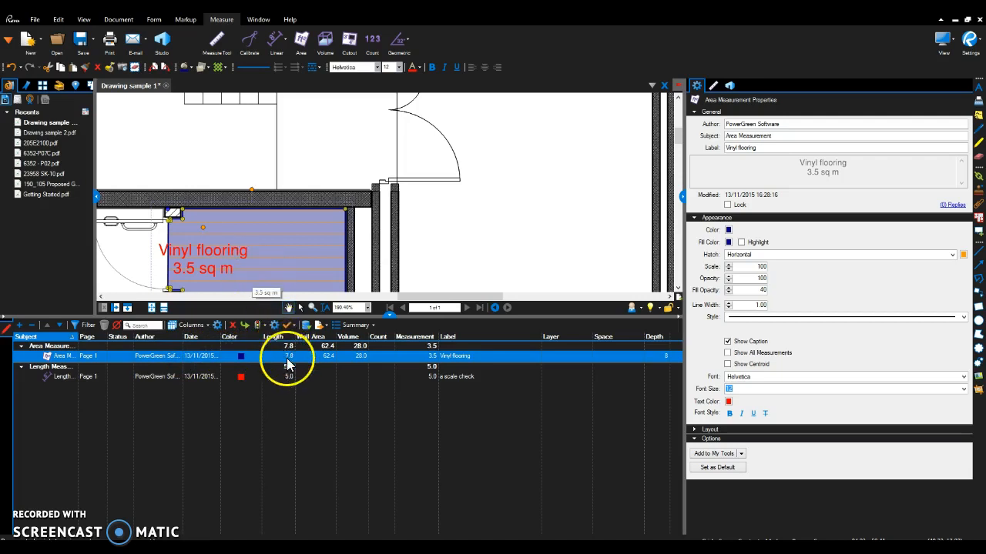
pyautogui.moveTo(398, 259)
pyautogui.mouseDown()
pyautogui.moveTo(408, 254)
pyautogui.moveTo(291, 204)
pyautogui.mouseUp()
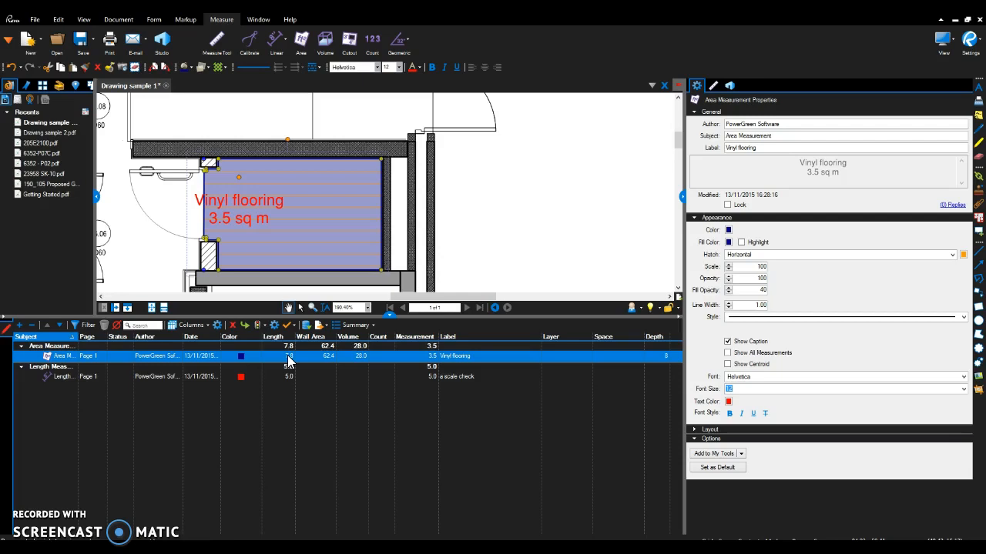
pyautogui.click(348, 364)
pyautogui.click(653, 356)
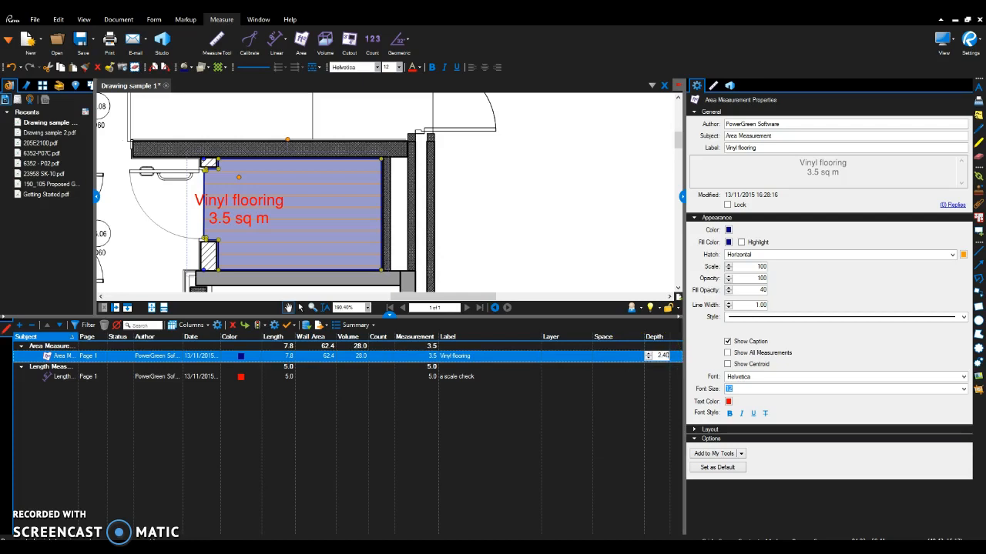
pyautogui.click(331, 355)
pyautogui.click(326, 359)
pyautogui.click(311, 316)
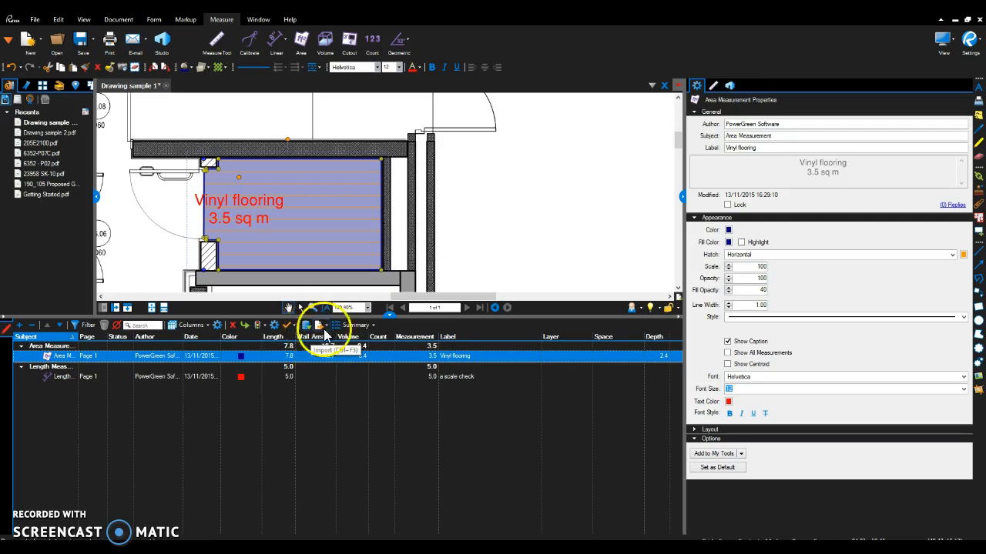
# Shrink the markups list slightly and move the Vinyl flooring area out of the small room into the open space east of it.
pyautogui.scroll(-5, 409, 260)
pyautogui.moveTo(400, 311)
pyautogui.mouseDown()
pyautogui.moveTo(385, 318)
pyautogui.moveTo(389, 358)
pyautogui.mouseUp()
pyautogui.scroll(1, 413, 280)
pyautogui.scroll(2, 414, 280)
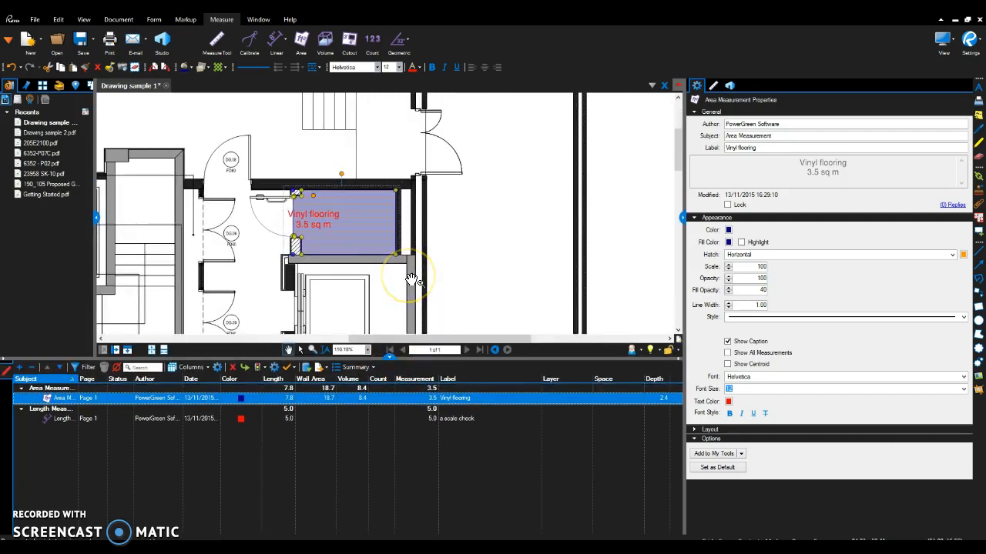
pyautogui.moveTo(380, 238)
pyautogui.mouseDown()
pyautogui.moveTo(365, 234)
pyautogui.moveTo(546, 224)
pyautogui.mouseUp()
pyautogui.moveTo(352, 197); pyautogui.dragTo(324, 213)
pyautogui.scroll(1, 323, 213)
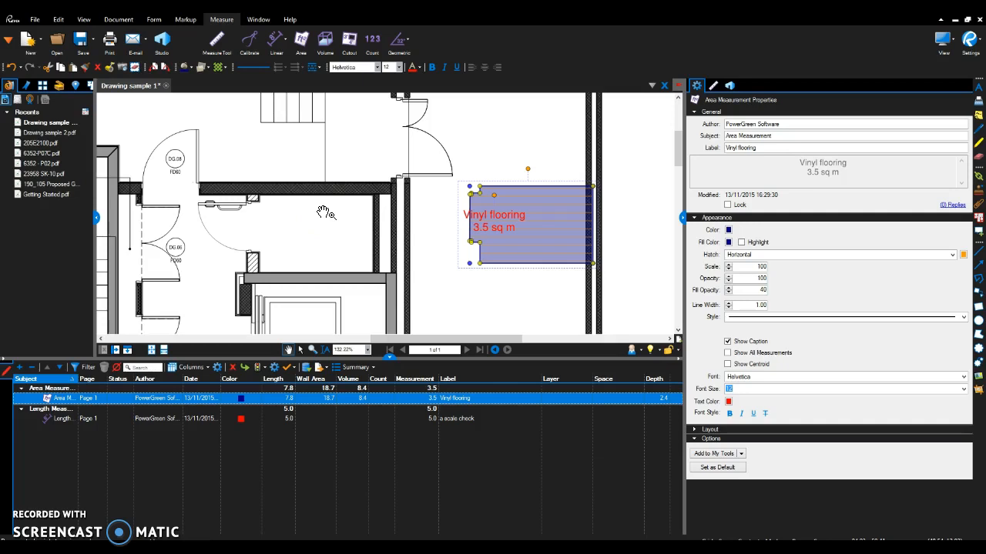
# Measure the small room's perimeter as a rectangle from the corner beside the upper door jamb to the diagonally opposite corner.
pyautogui.click(282, 42)
pyautogui.click(285, 69)
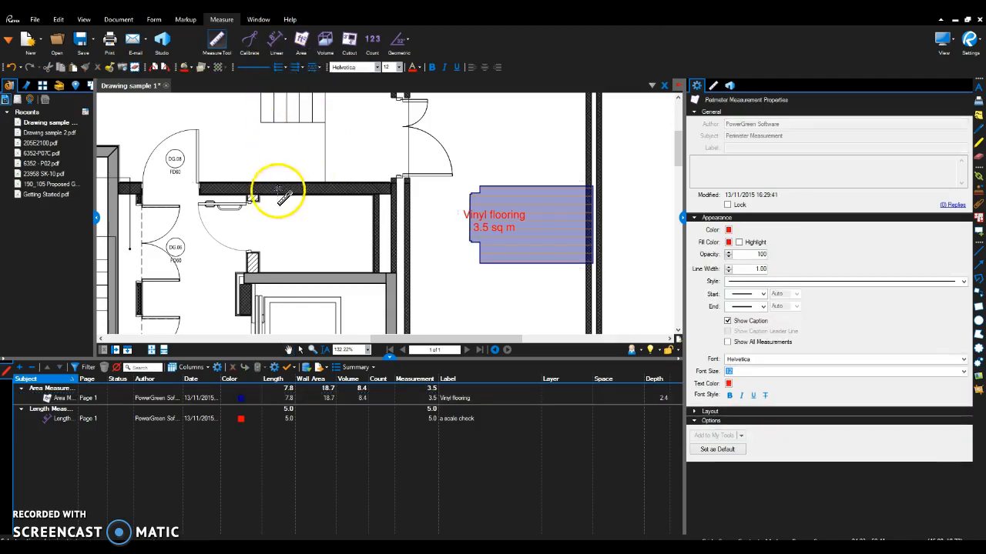
pyautogui.scroll(3, 265, 198)
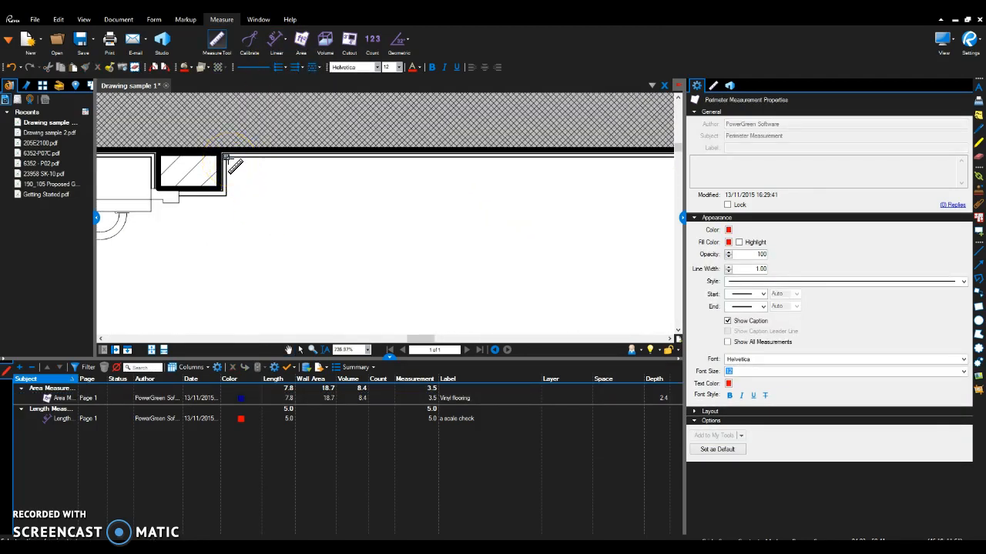
pyautogui.scroll(-4, 228, 161)
pyautogui.click(232, 166)
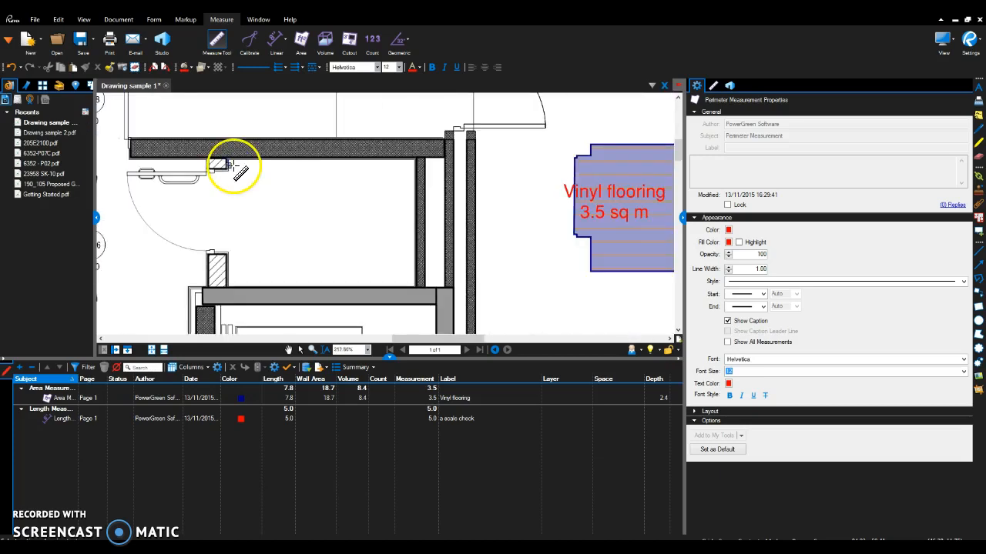
pyautogui.scroll(-2, 254, 194)
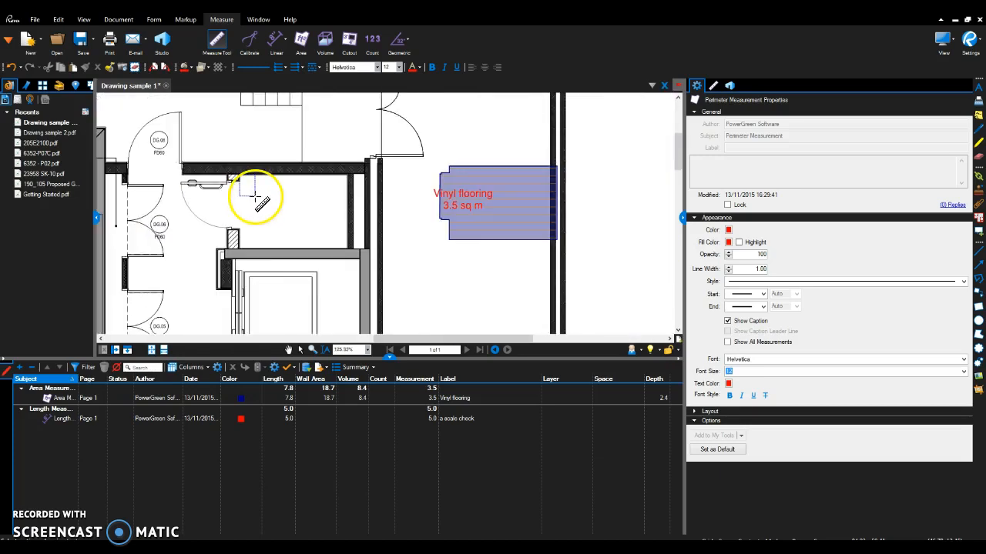
pyautogui.scroll(-1, 269, 208)
pyautogui.scroll(2, 293, 230)
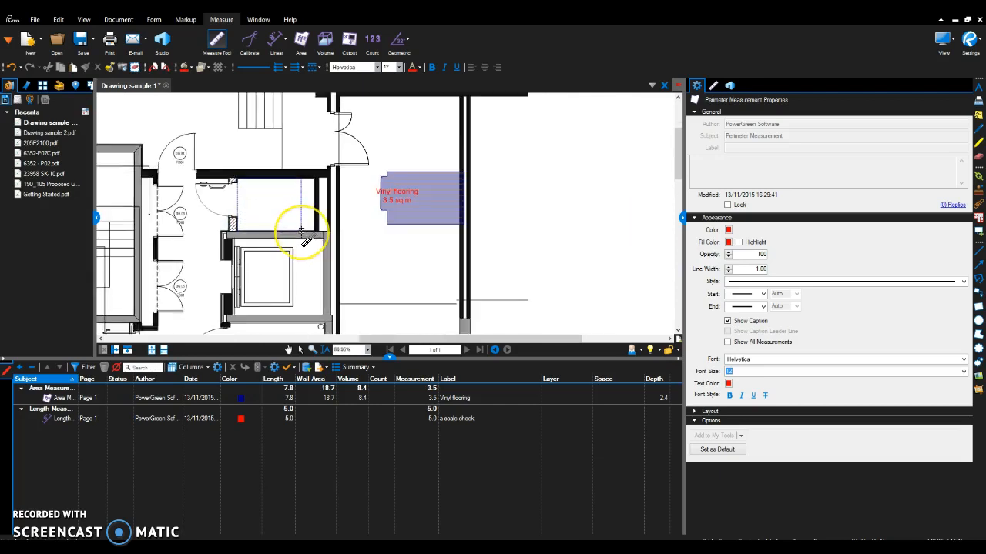
pyautogui.scroll(4, 301, 231)
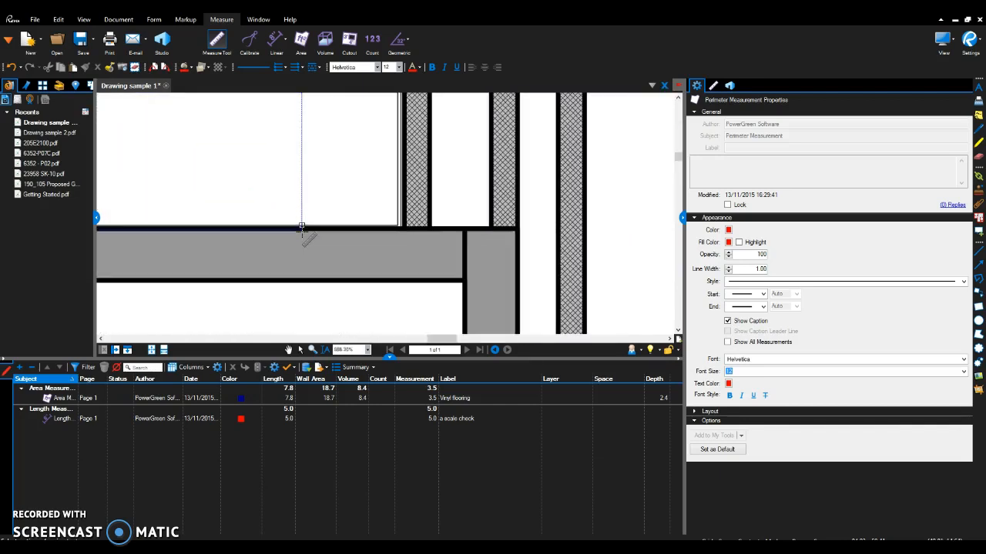
pyautogui.moveTo(304, 231); pyautogui.dragTo(399, 226)
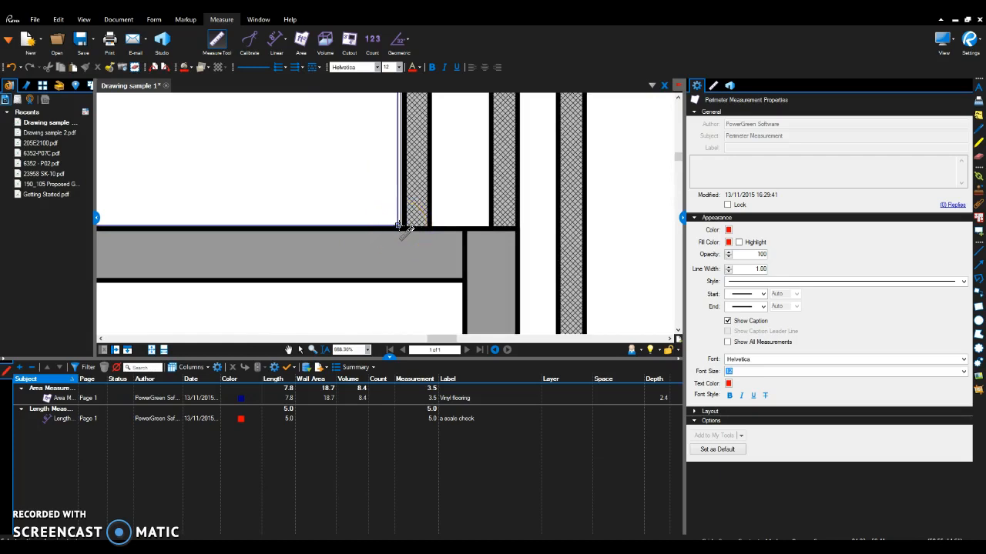
pyautogui.doubleClick(398, 225)
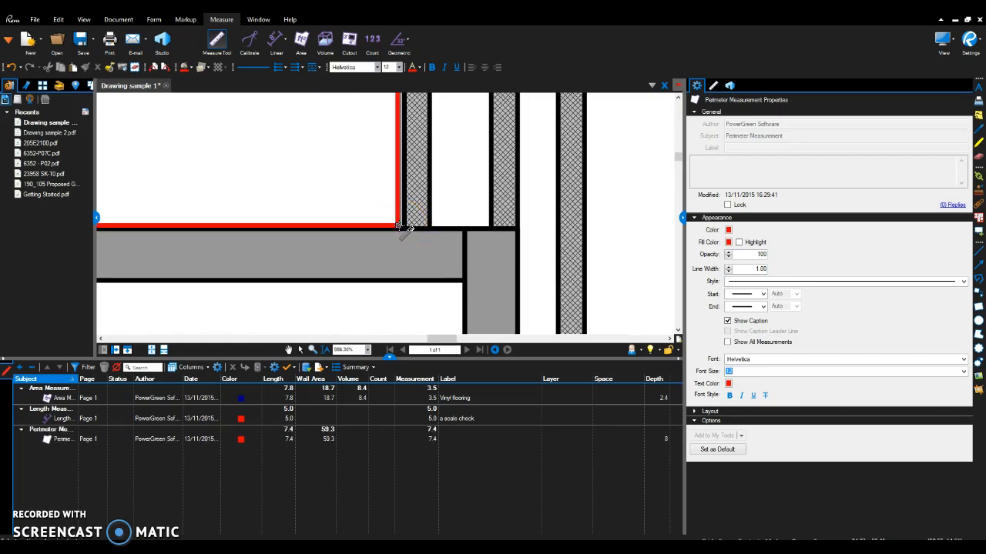
pyautogui.scroll(-10, 400, 227)
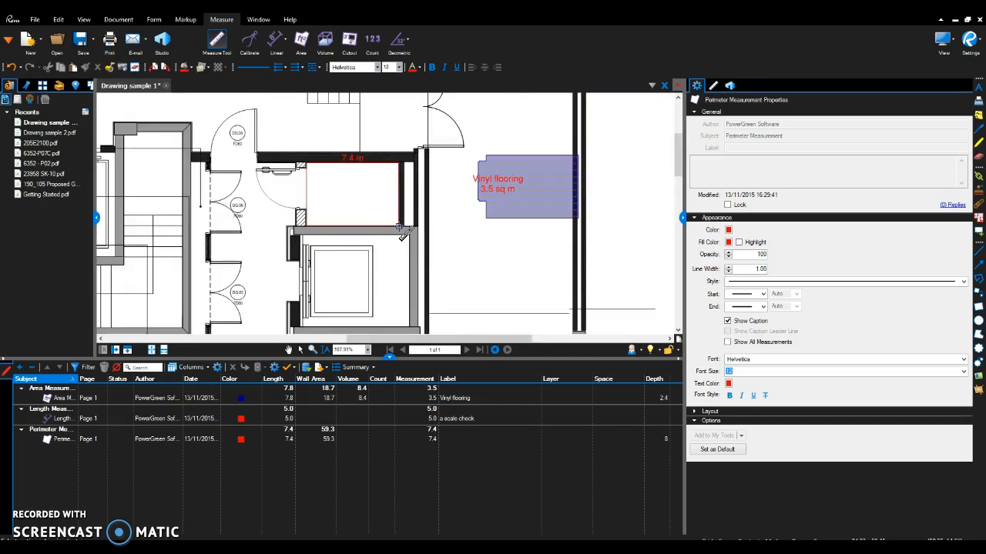
pyautogui.scroll(2, 400, 227)
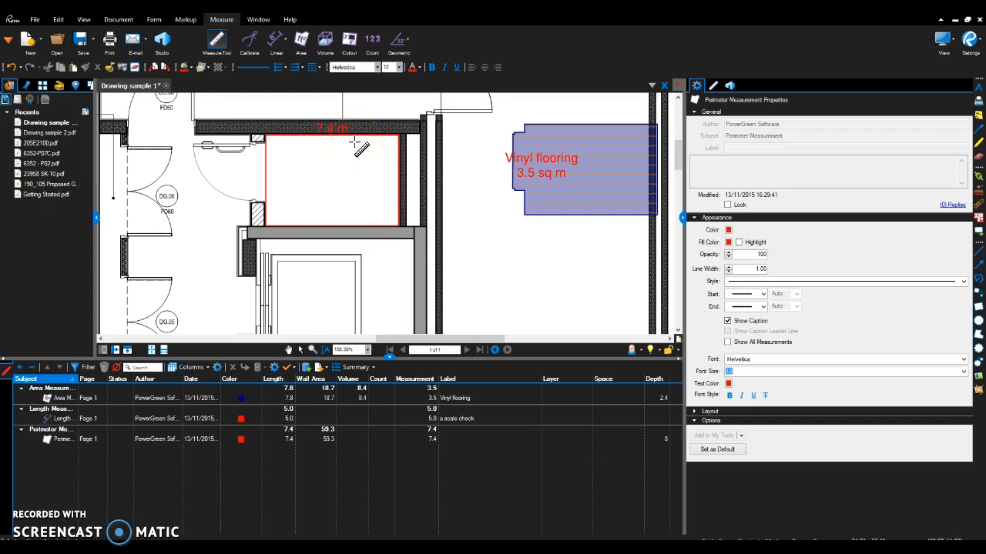
# Move the rectangular perimeter measurement out of the room into the open space below the Vinyl flooring area.
pyautogui.click(359, 231)
pyautogui.moveTo(359, 231)
pyautogui.mouseDown()
pyautogui.moveTo(389, 270)
pyautogui.moveTo(534, 331)
pyautogui.mouseUp()
pyautogui.scroll(-5, 429, 231)
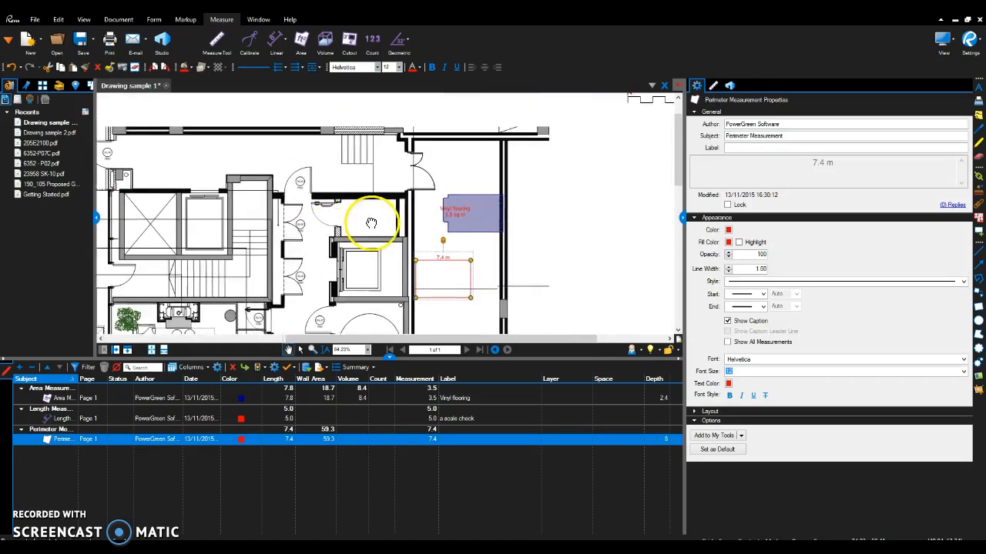
# Measure the small room's area as a rectangle from the corner beside the upper door jamb to the diagonally opposite corner.
pyautogui.scroll(5, 373, 219)
pyautogui.click(301, 45)
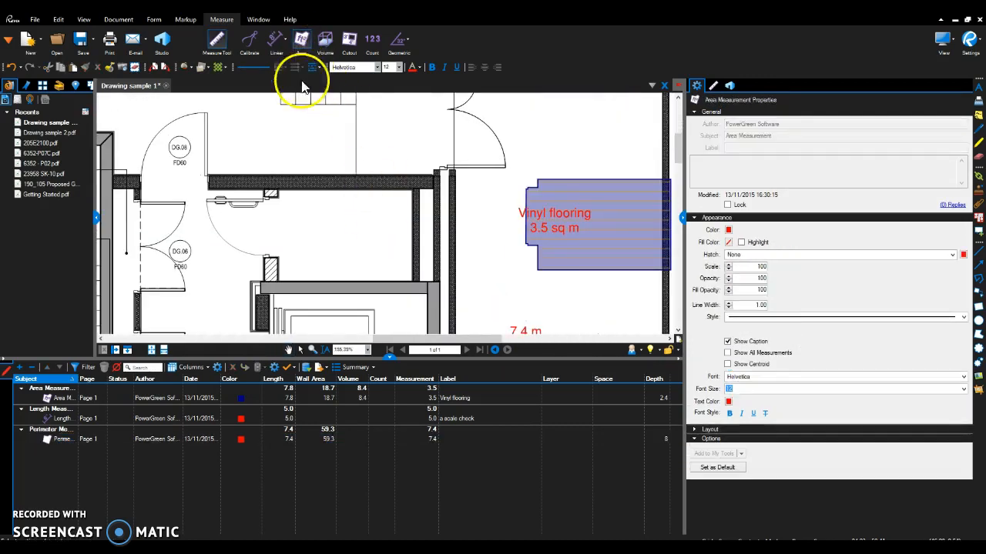
pyautogui.scroll(10, 285, 208)
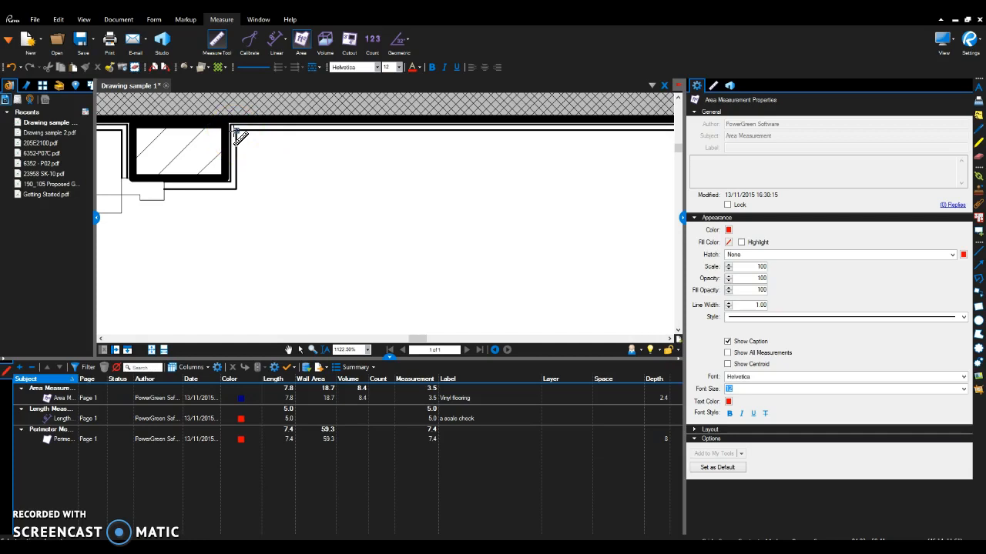
pyautogui.scroll(-10, 240, 136)
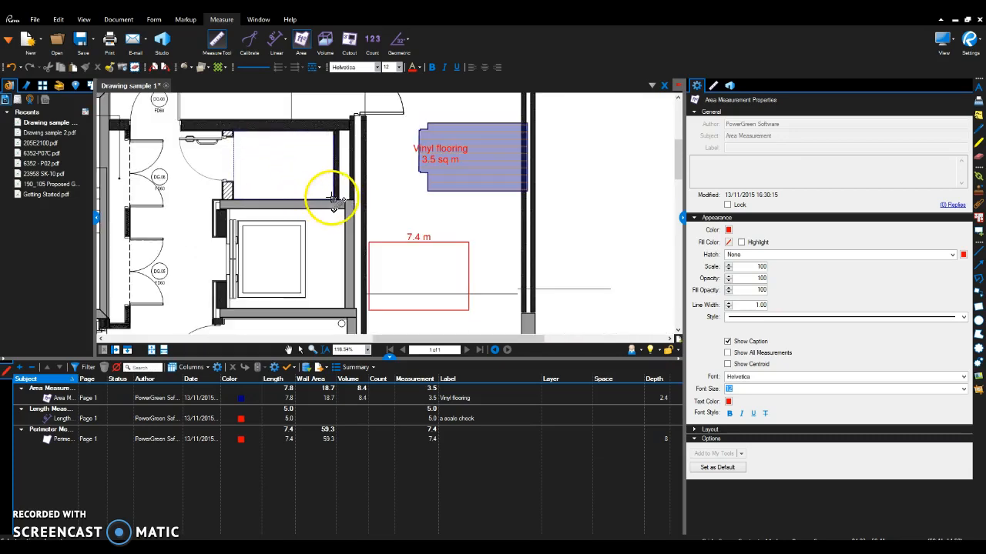
pyautogui.scroll(3, 331, 199)
pyautogui.scroll(7, 331, 198)
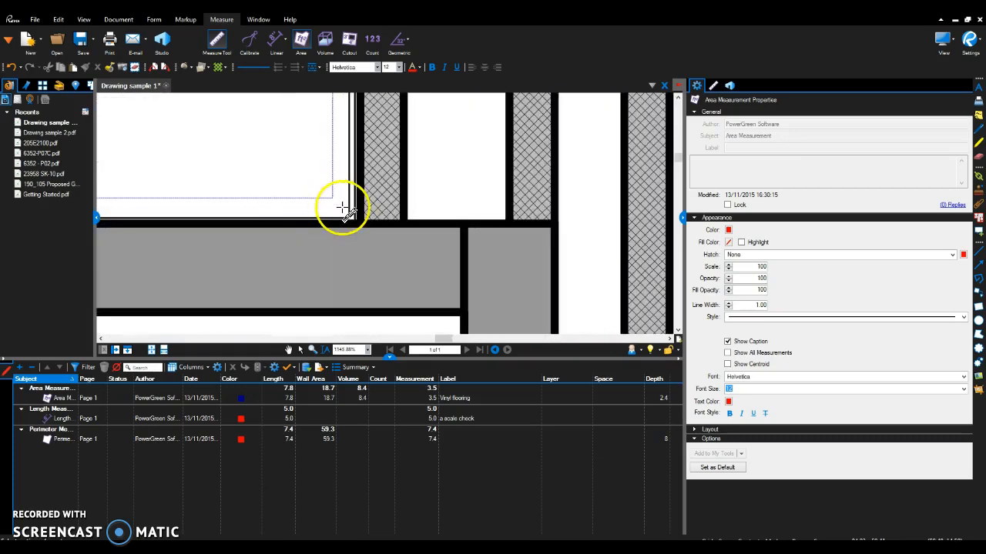
pyautogui.doubleClick(348, 214)
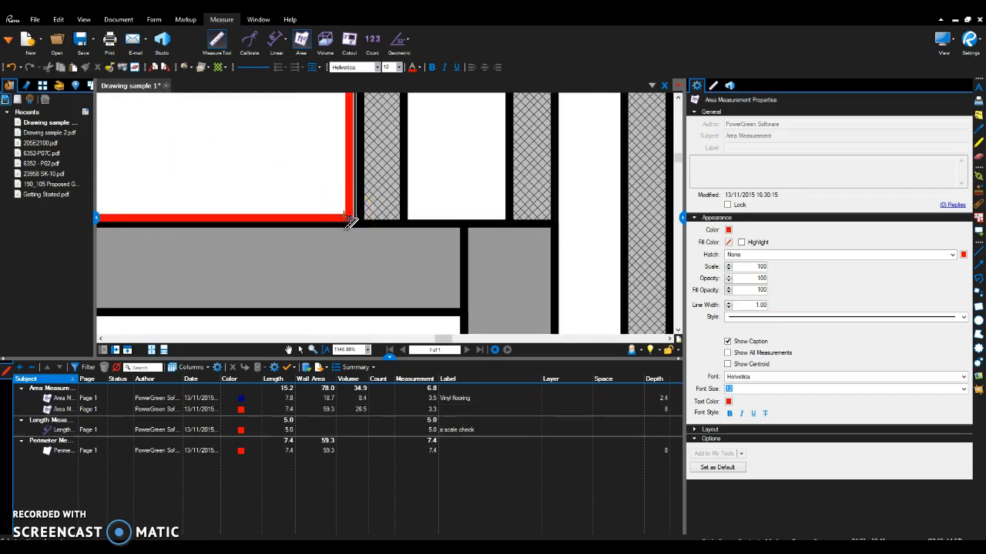
pyautogui.scroll(-3, 337, 212)
pyautogui.scroll(-6, 337, 212)
pyautogui.click(305, 184)
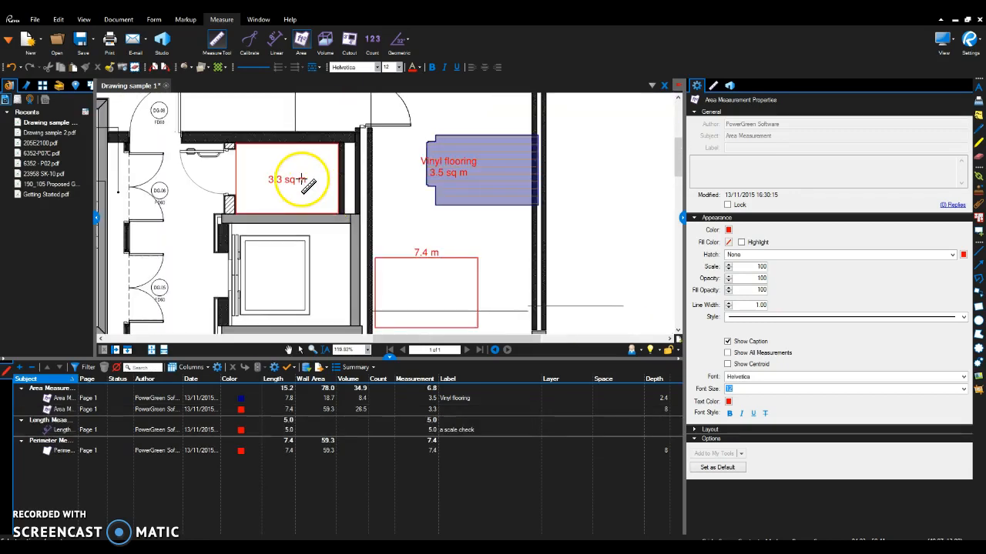
pyautogui.scroll(2, 249, 164)
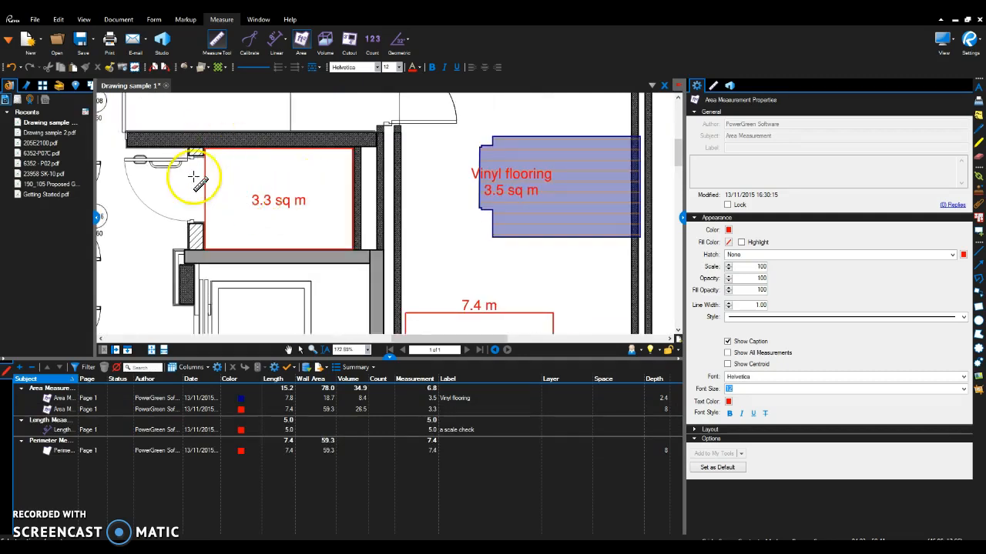
pyautogui.scroll(4, 198, 189)
pyautogui.scroll(-2, 203, 191)
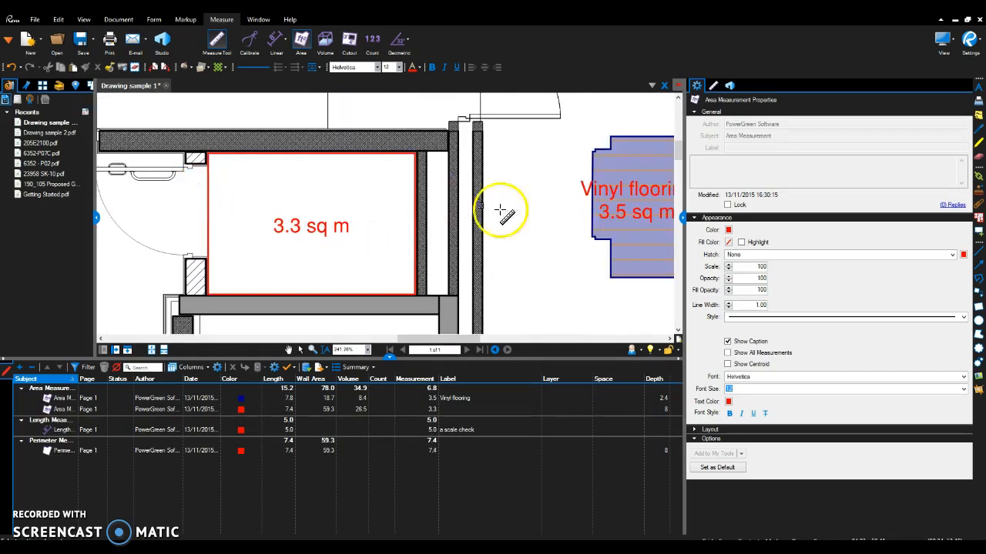
pyautogui.scroll(-3, 500, 211)
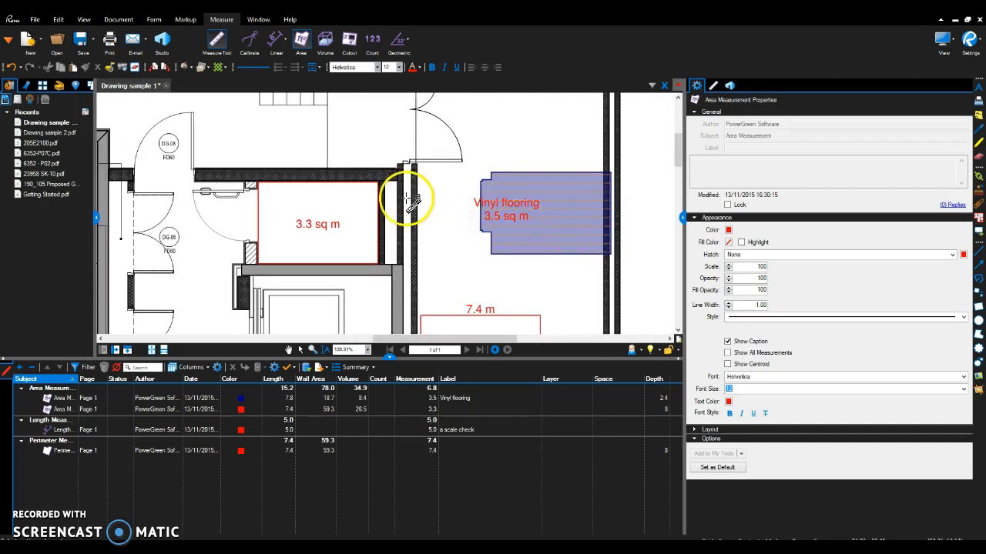
pyautogui.scroll(-2, 397, 191)
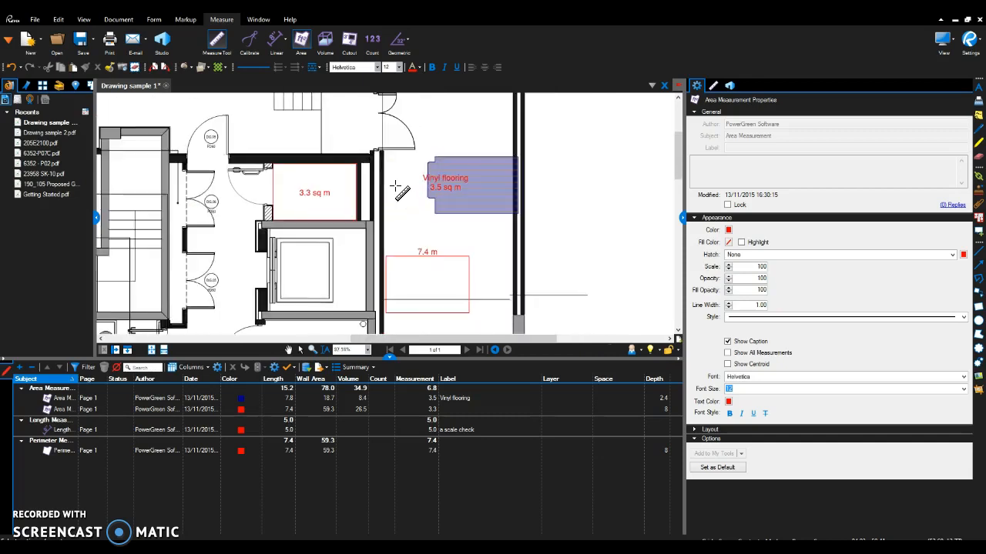